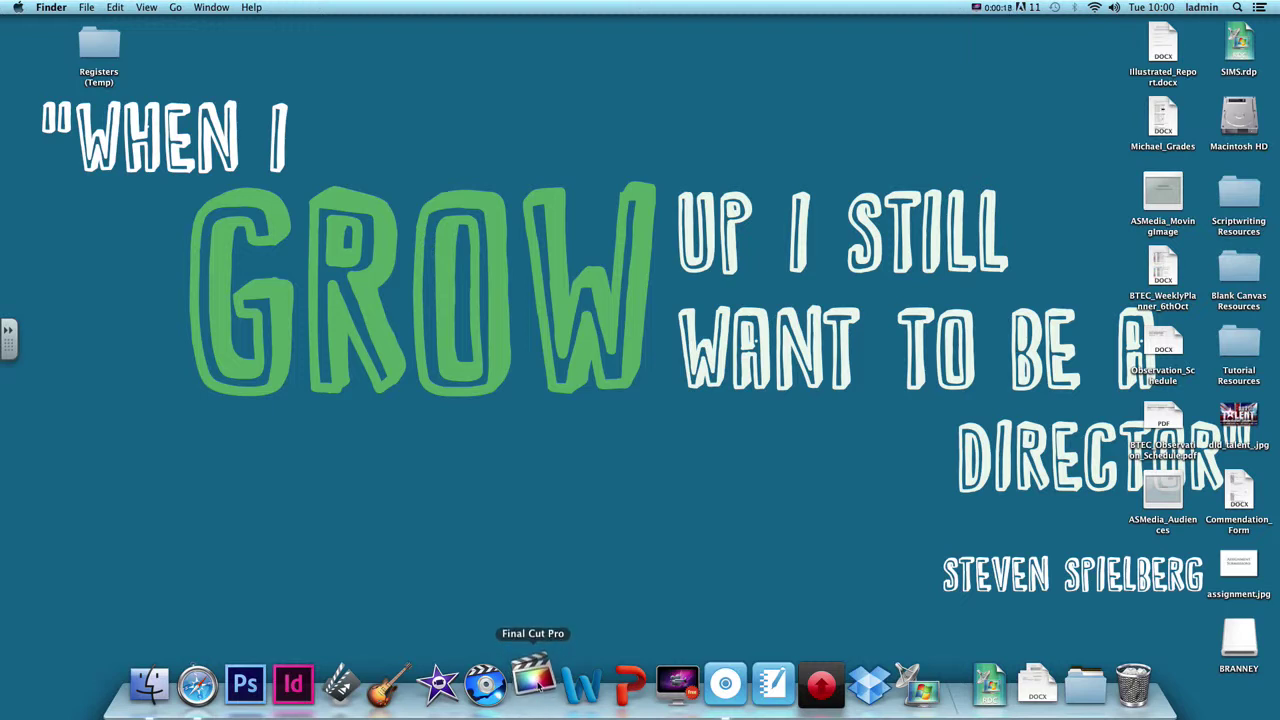
# - Open Final Cut Pro and create a new project named Intro_to_Sony in the Induction Video event
pyautogui.click(538, 686)
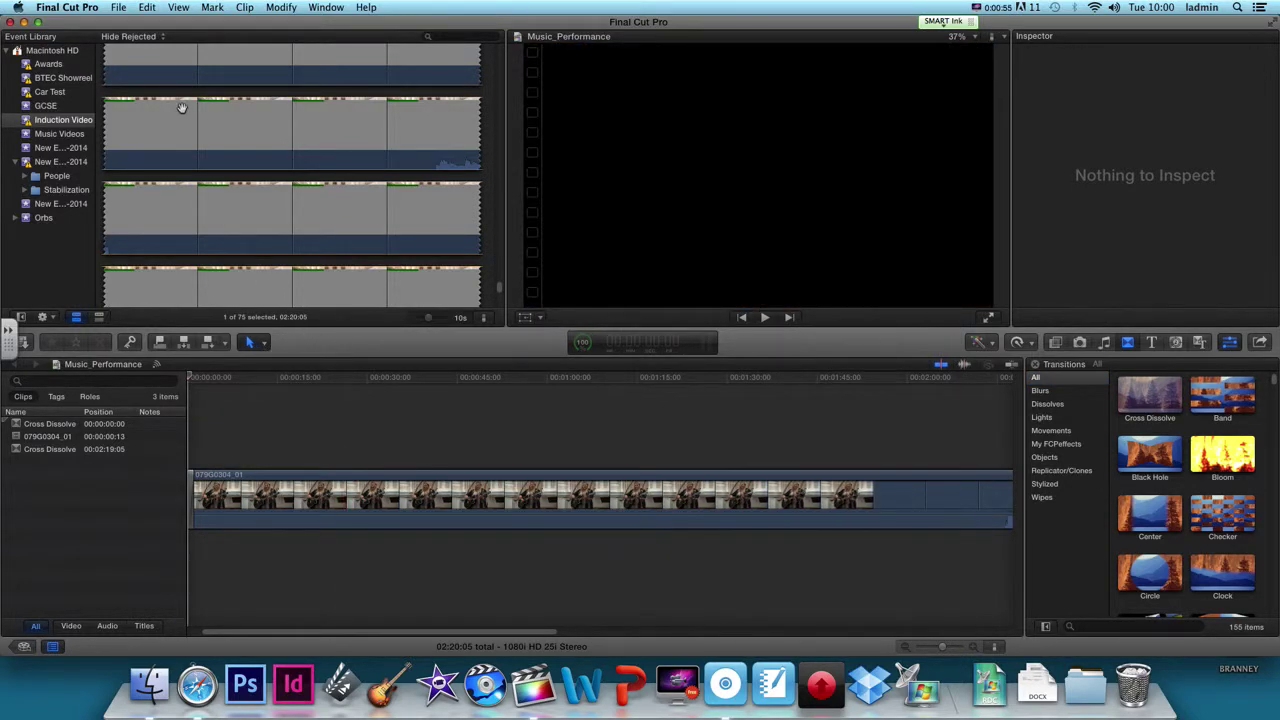
pyautogui.click(119, 8)
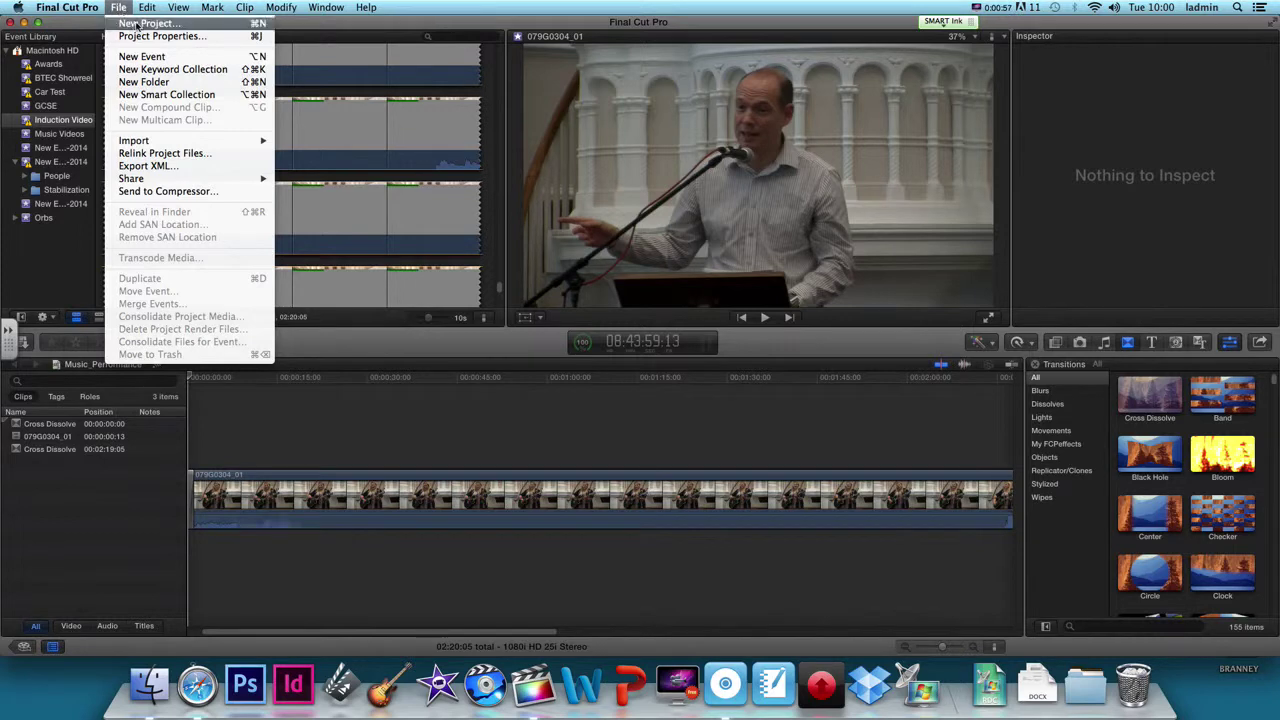
pyautogui.click(138, 22)
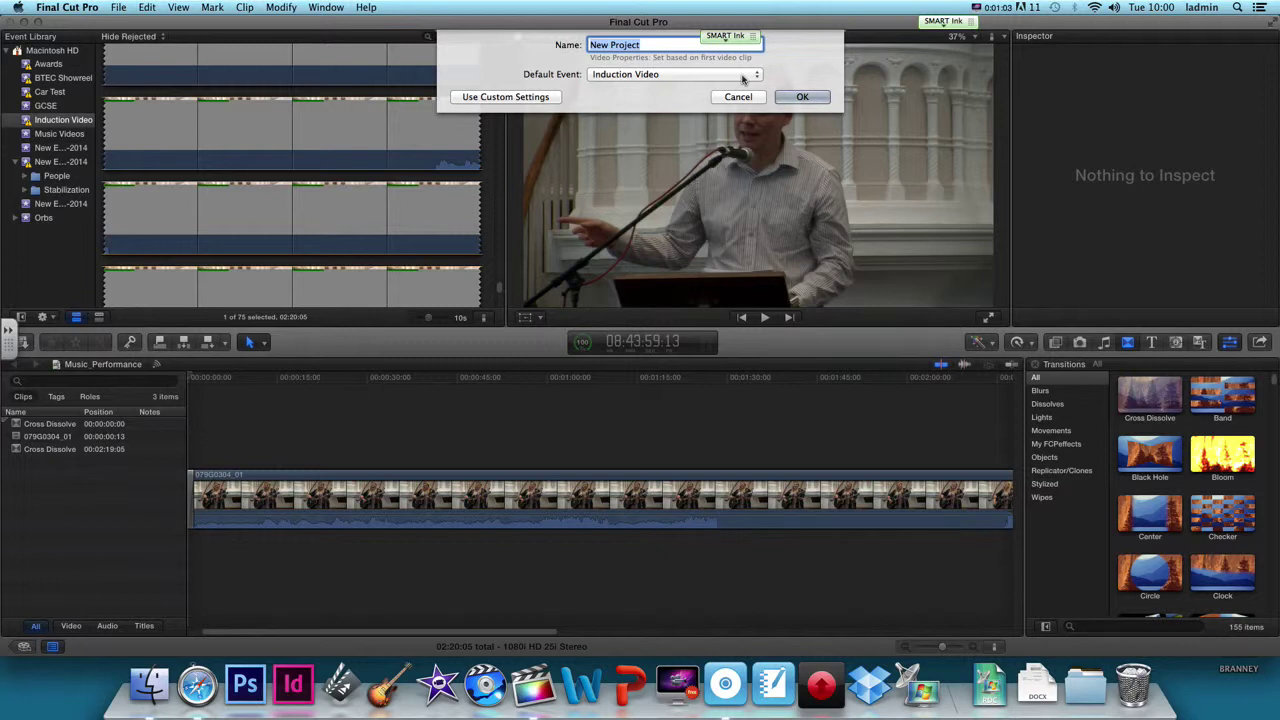
pyautogui.write('Intro_')
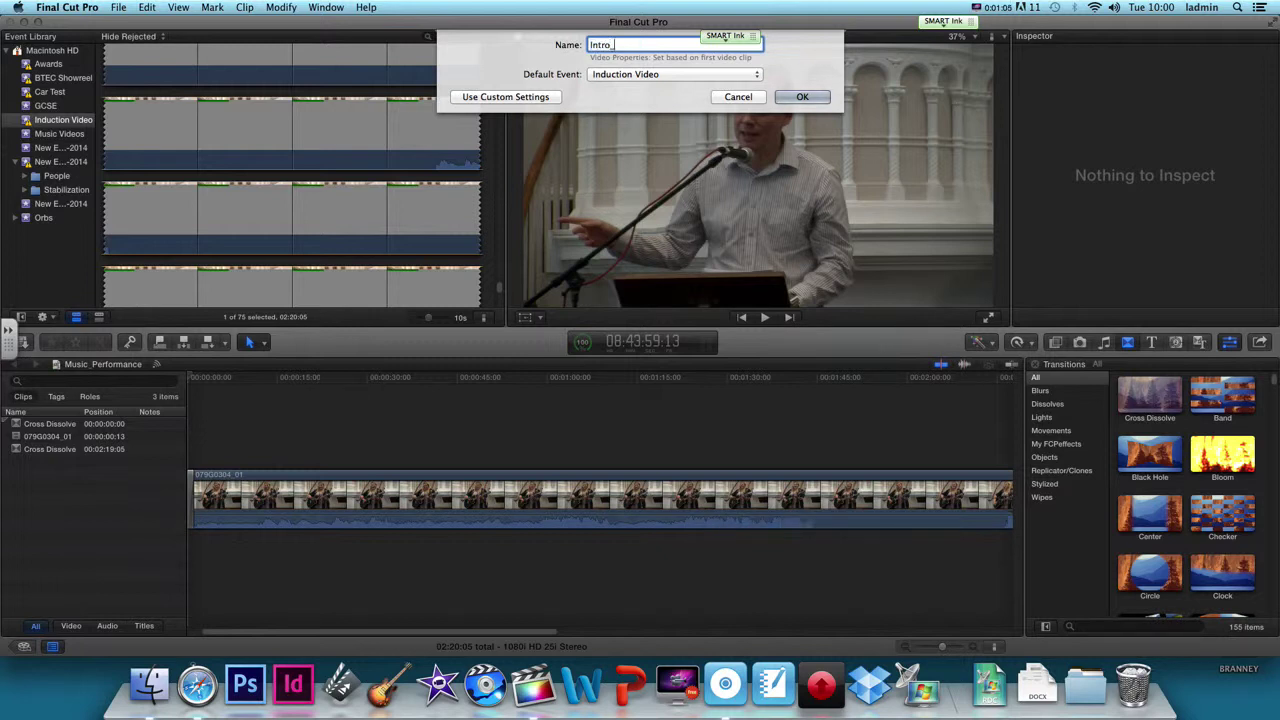
pyautogui.write('to_Song')
pyautogui.press('Return')
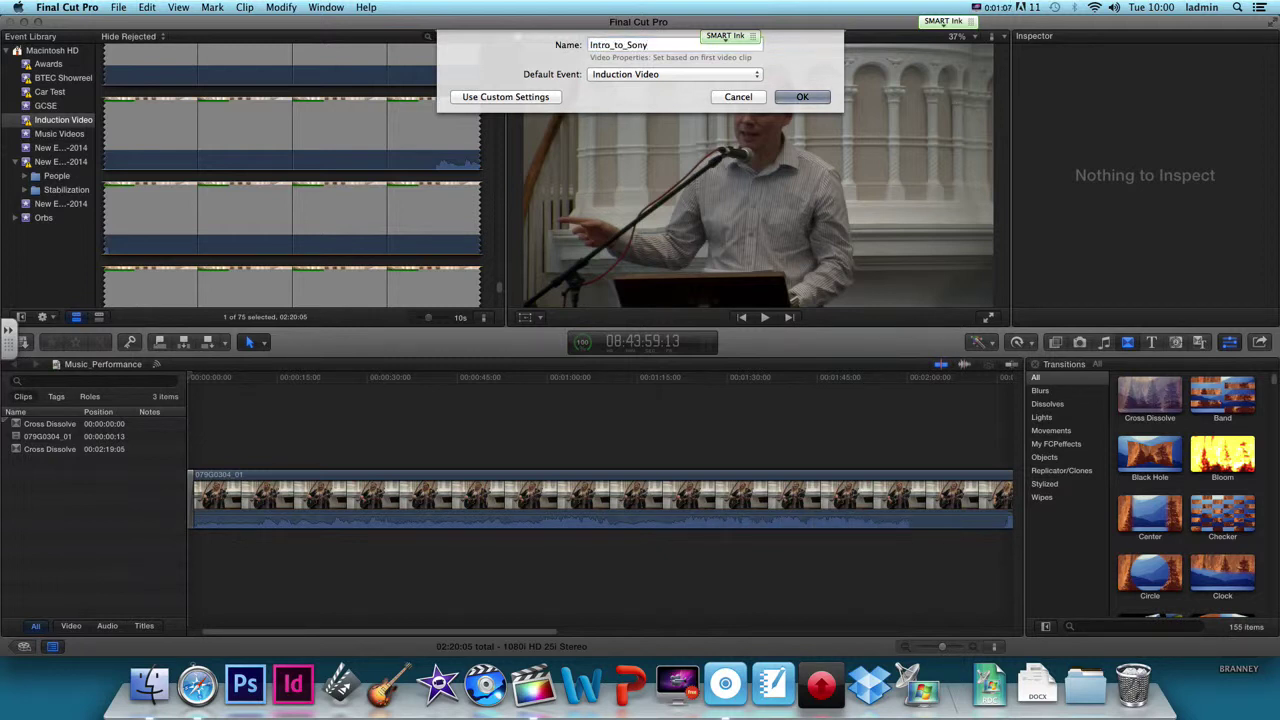
# - Create a new event for the Sony camera footage and name it Sony Cam
pyautogui.click(118, 7)
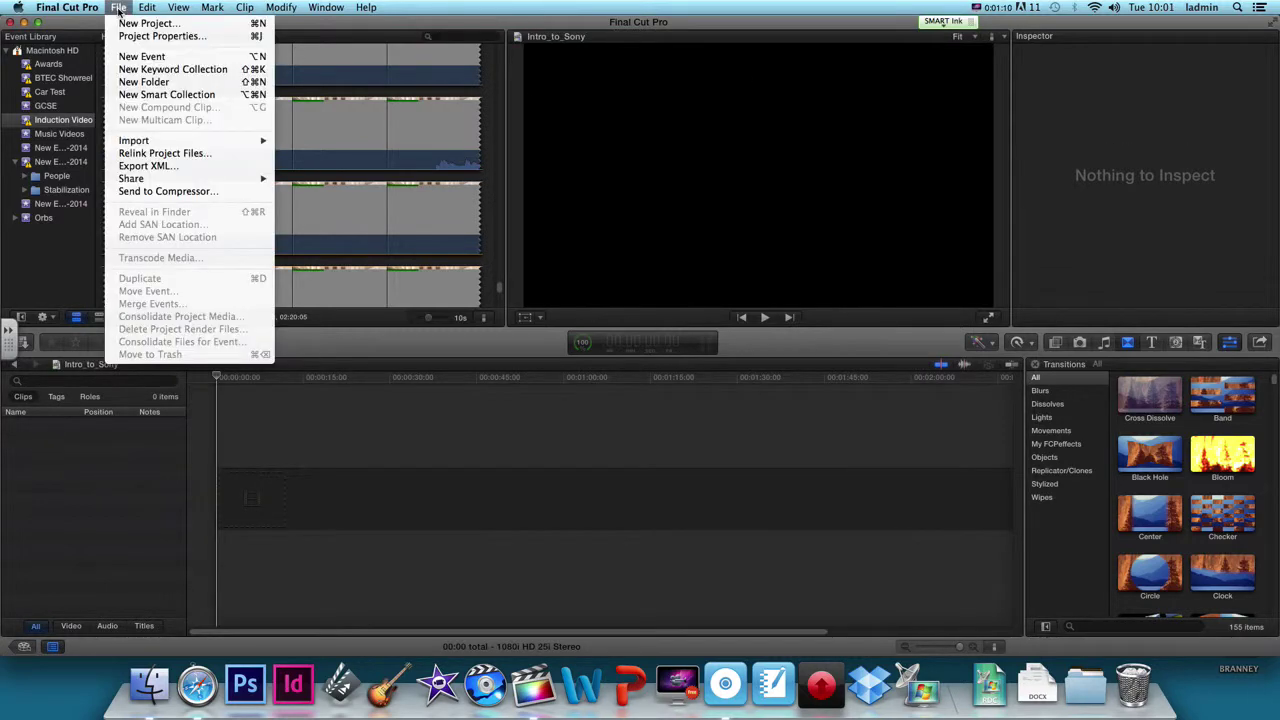
pyautogui.click(175, 55)
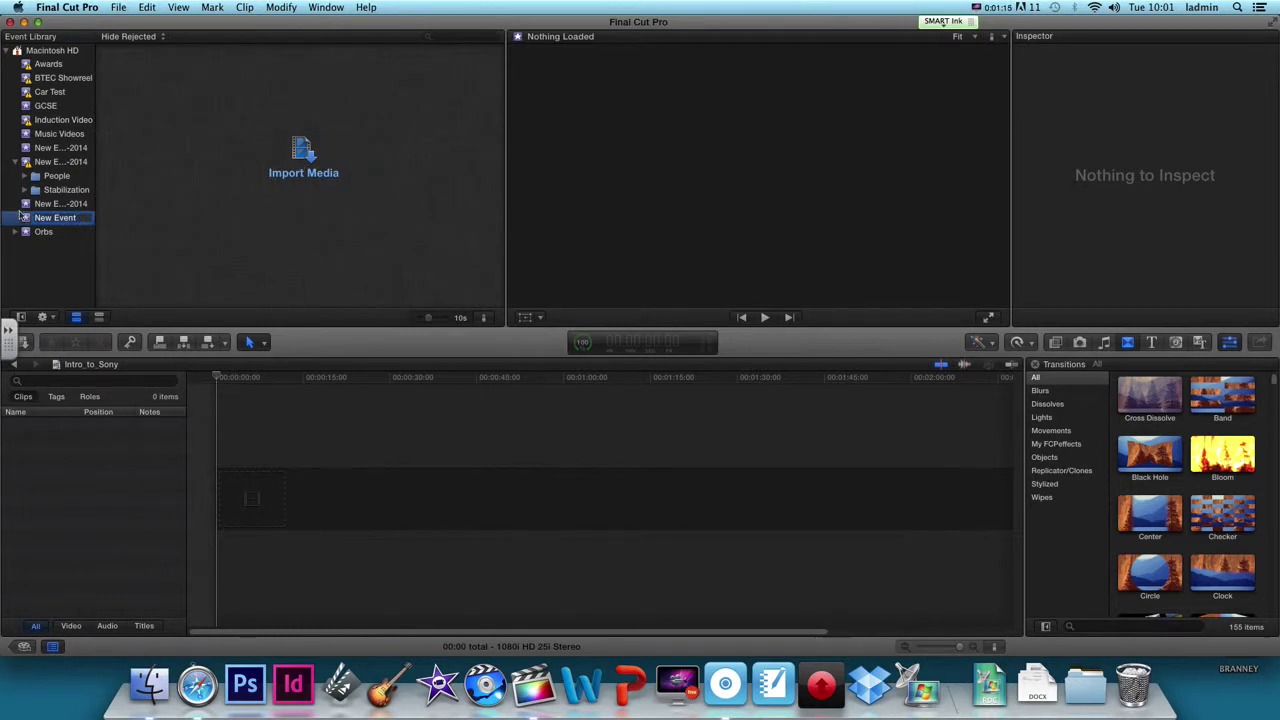
pyautogui.write('Cam 30-09-20')
pyautogui.press('Return')
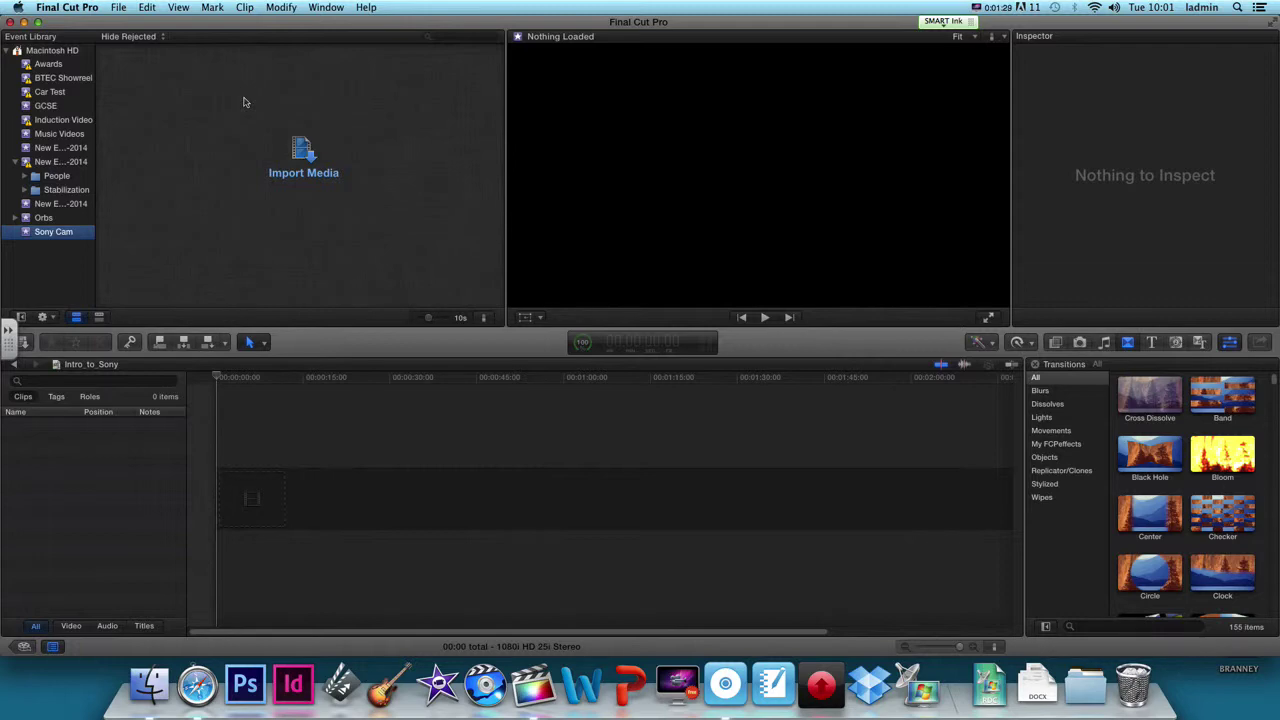
# - Start a media import for the Sony Cam event and browse to the Users folder on Macintosh HD
pyautogui.click(303, 155)
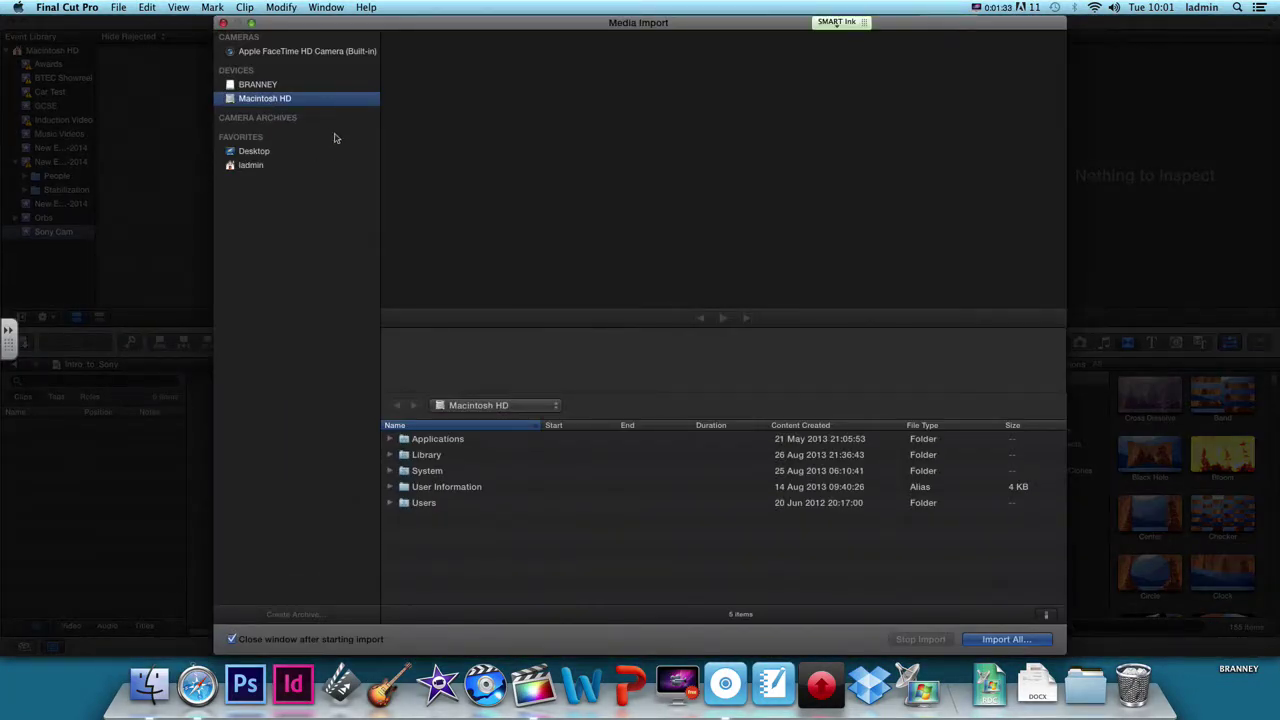
pyautogui.click(267, 86)
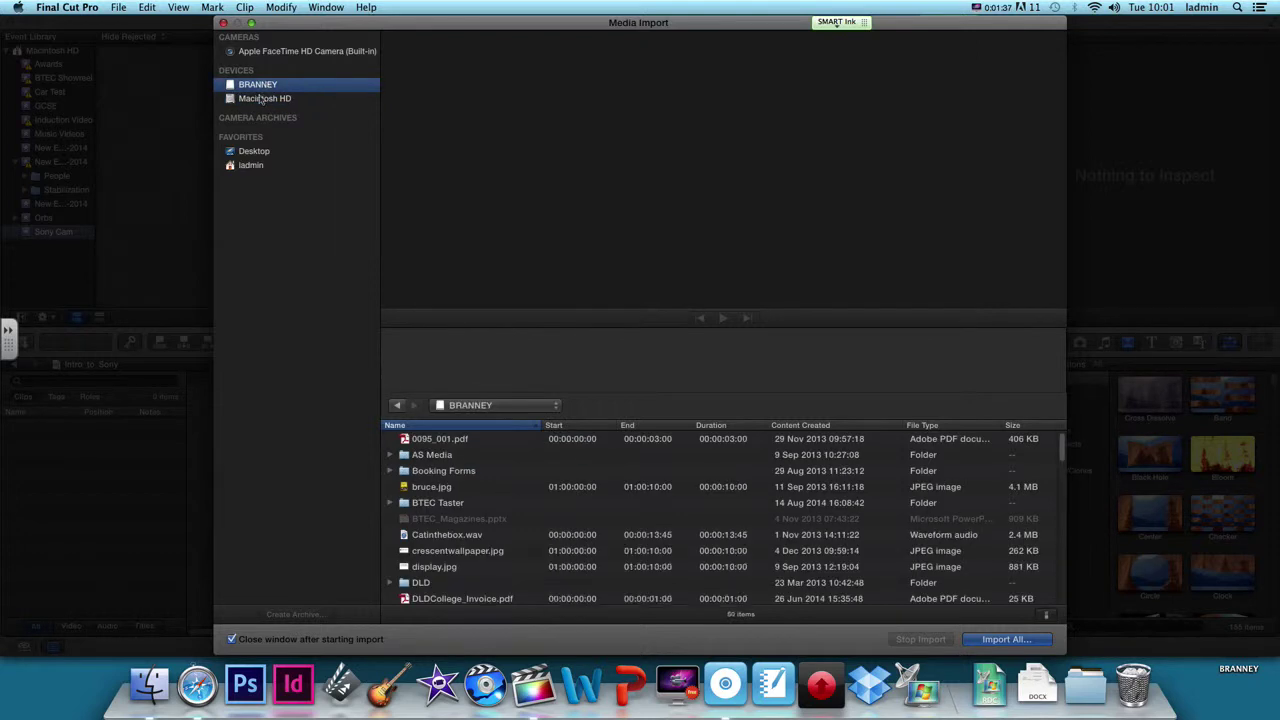
pyautogui.click(263, 99)
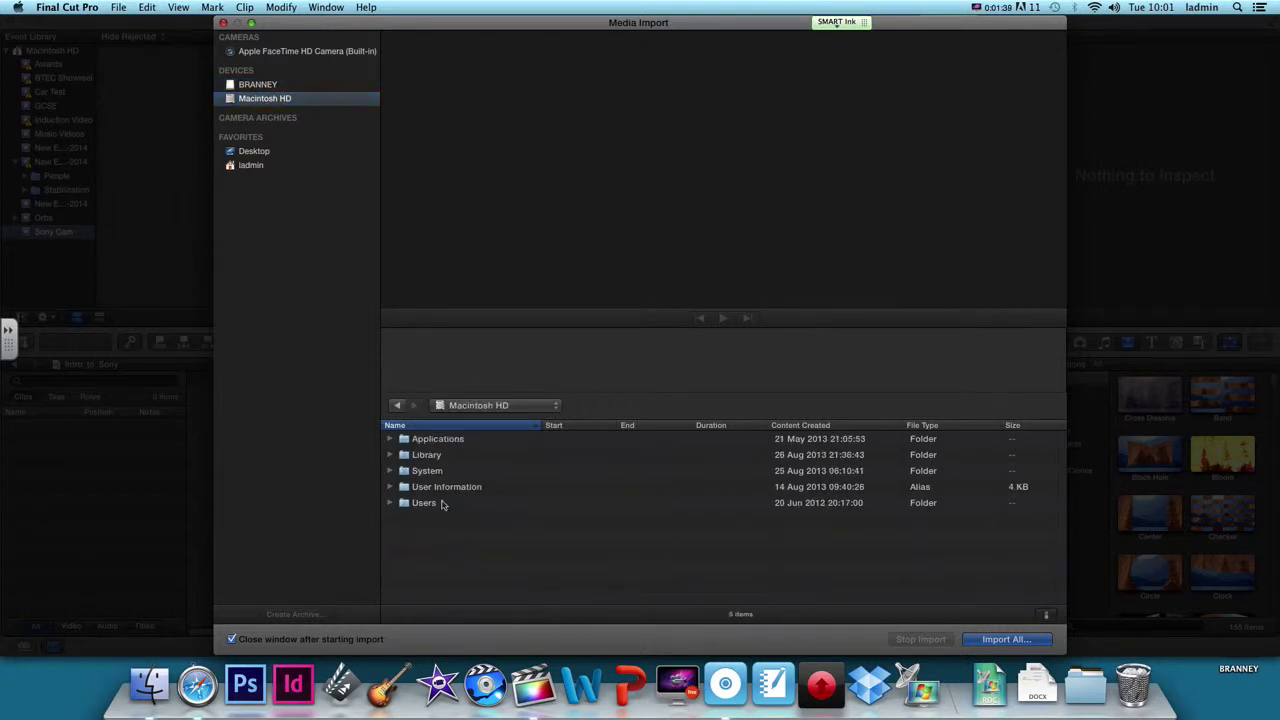
pyautogui.doubleClick(425, 503)
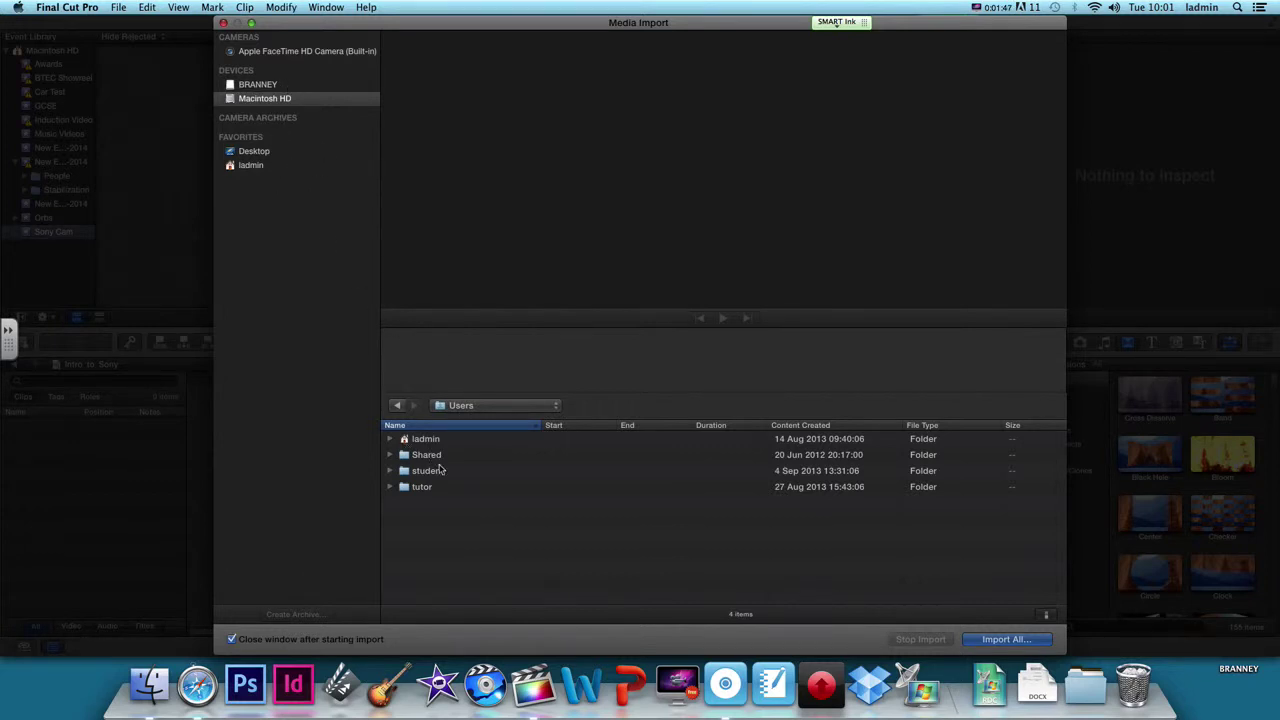
pyautogui.doubleClick(440, 470)
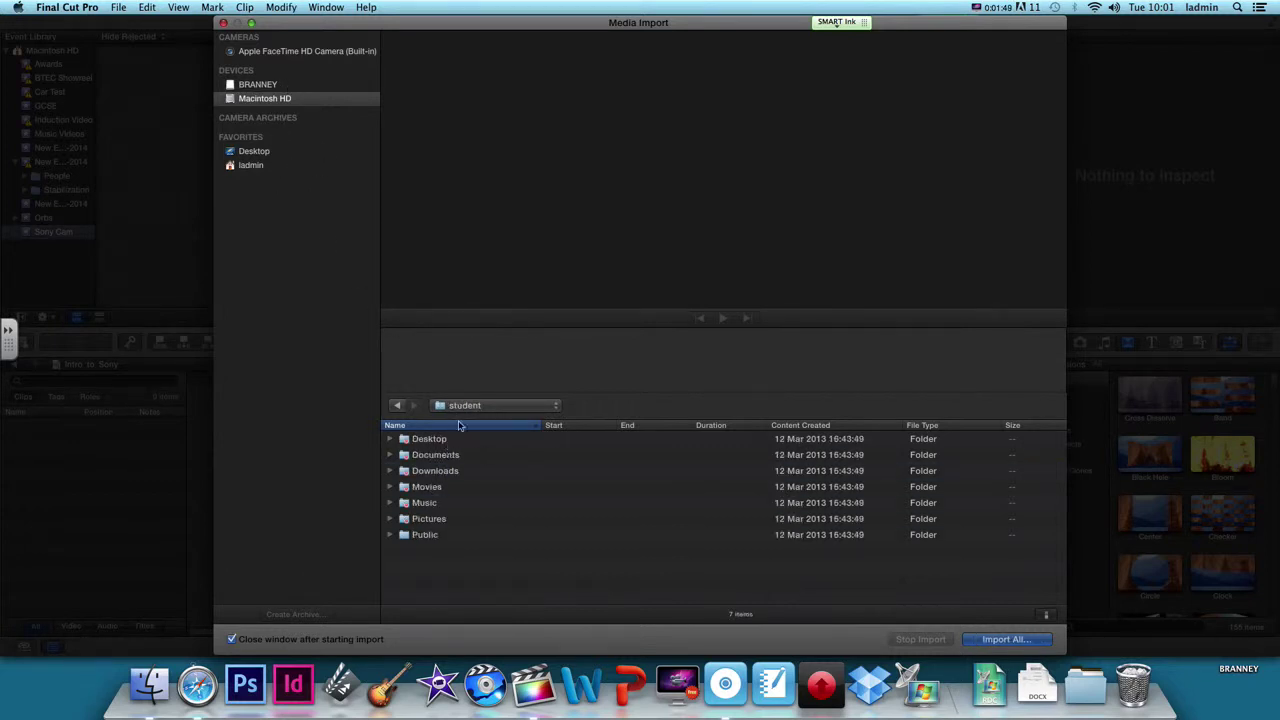
pyautogui.click(470, 405)
pyautogui.click(465, 420)
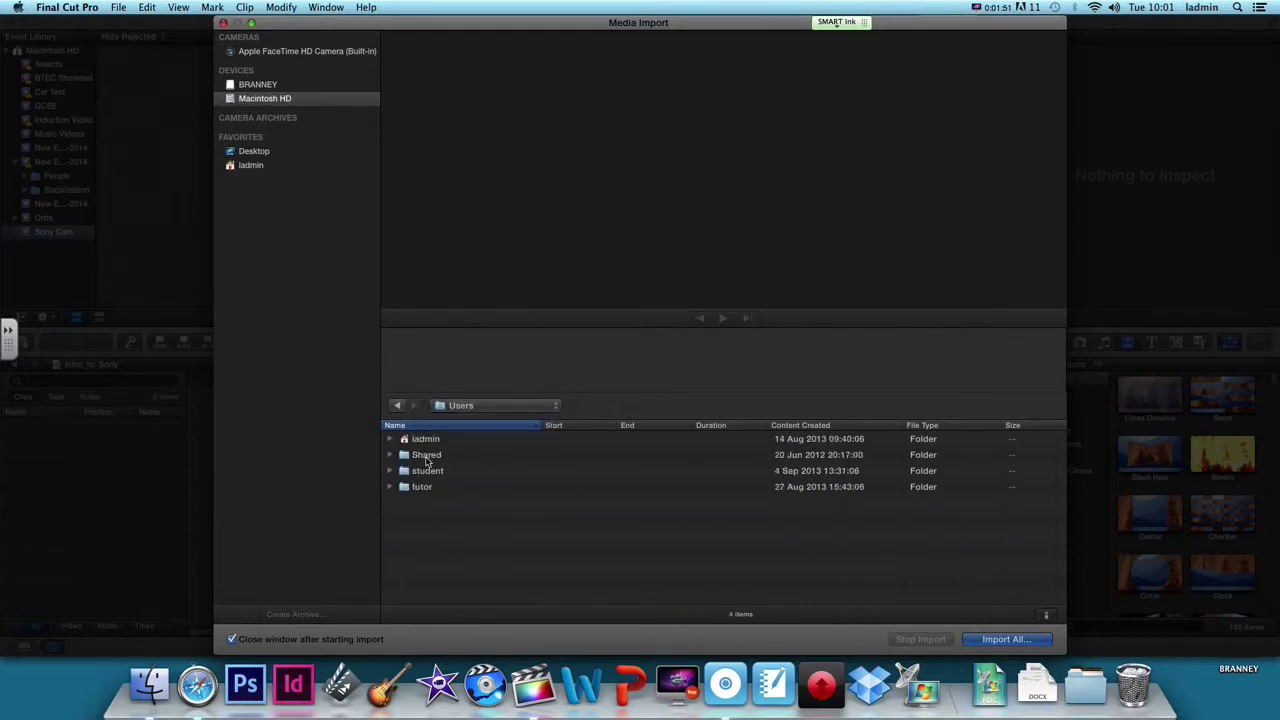
# - Import the first Screen Capture Tool movie from the GoodLuckTechnology folder in ladmin's Movies into the Sony Cam event
pyautogui.doubleClick(427, 442)
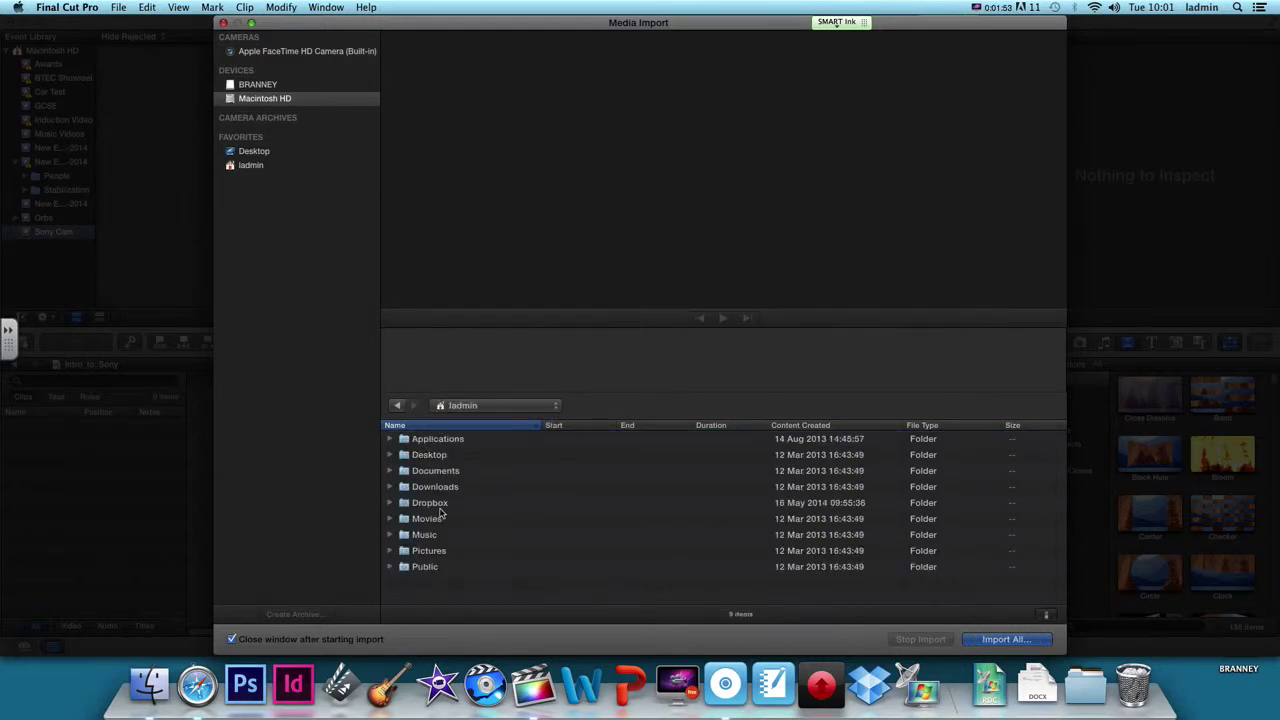
pyautogui.doubleClick(427, 519)
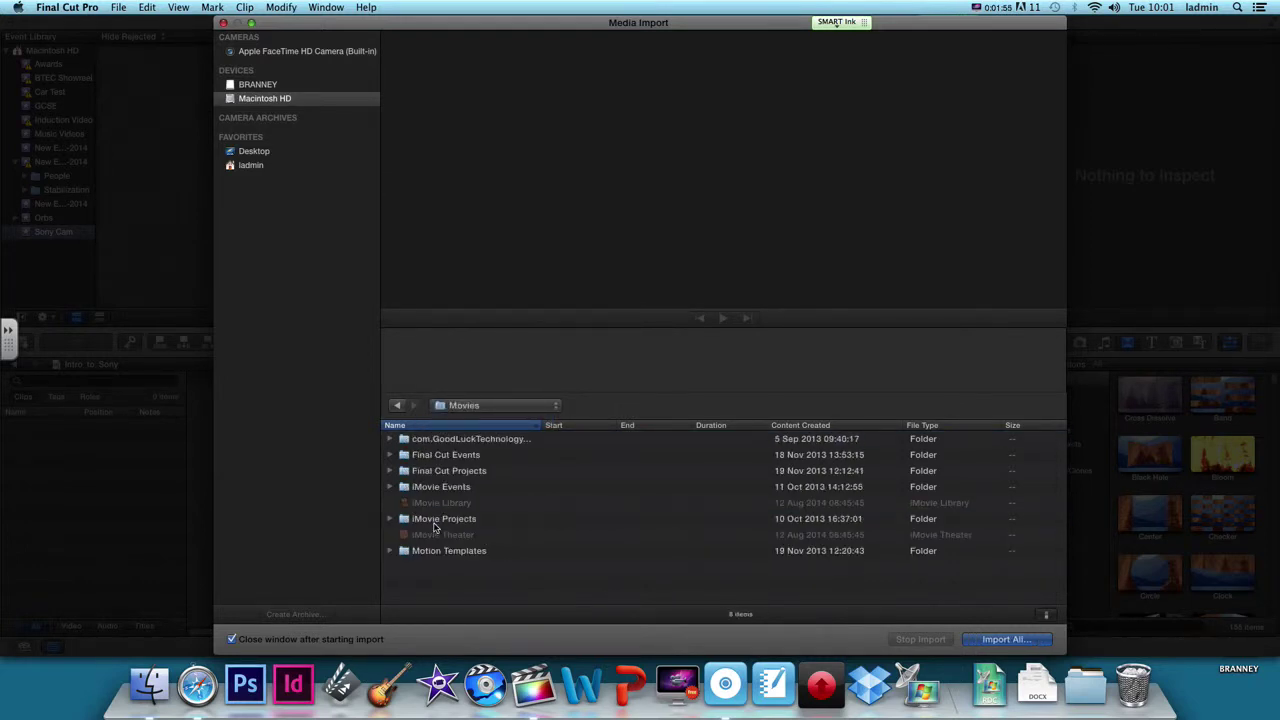
pyautogui.doubleClick(470, 439)
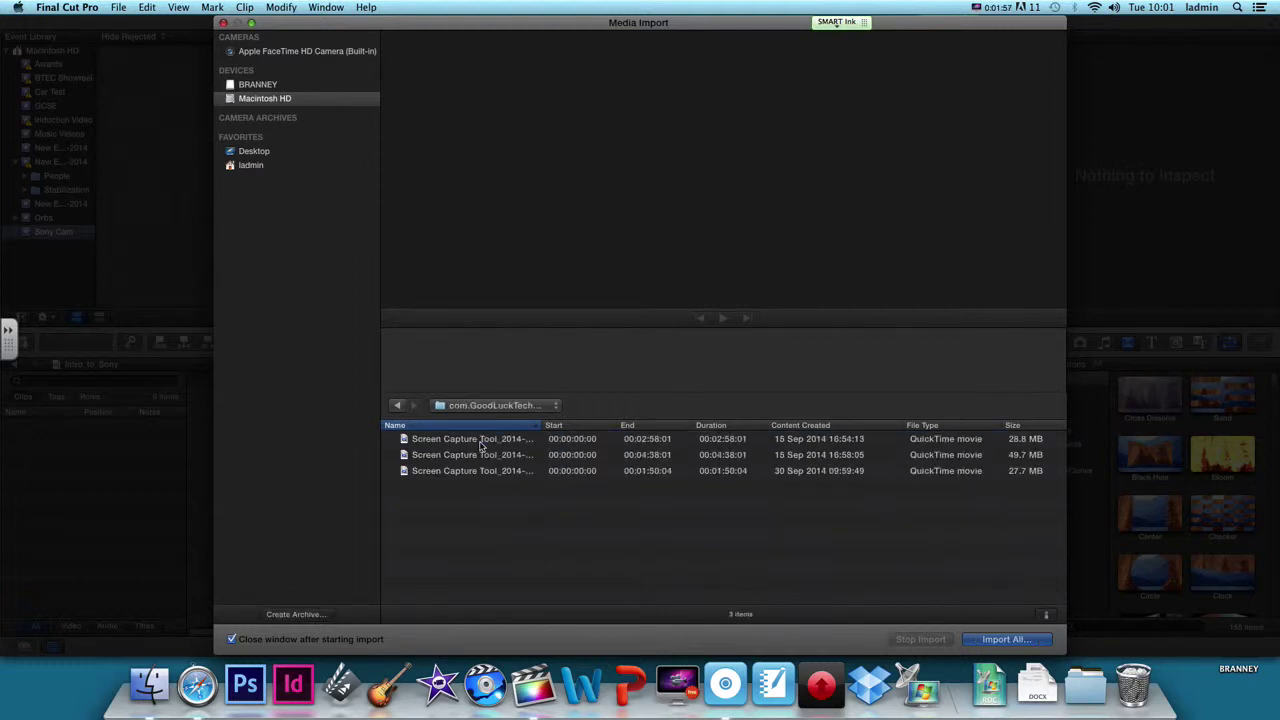
pyautogui.click(480, 446)
pyautogui.click(1006, 639)
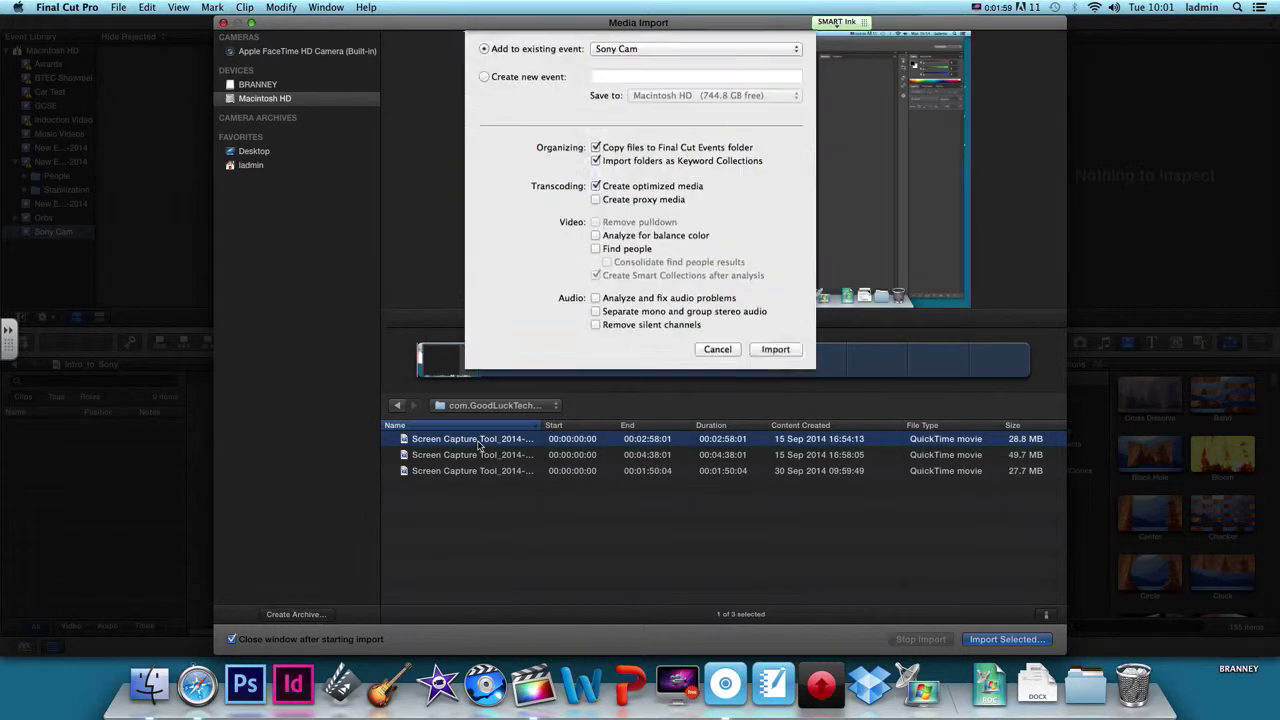
pyautogui.click(775, 351)
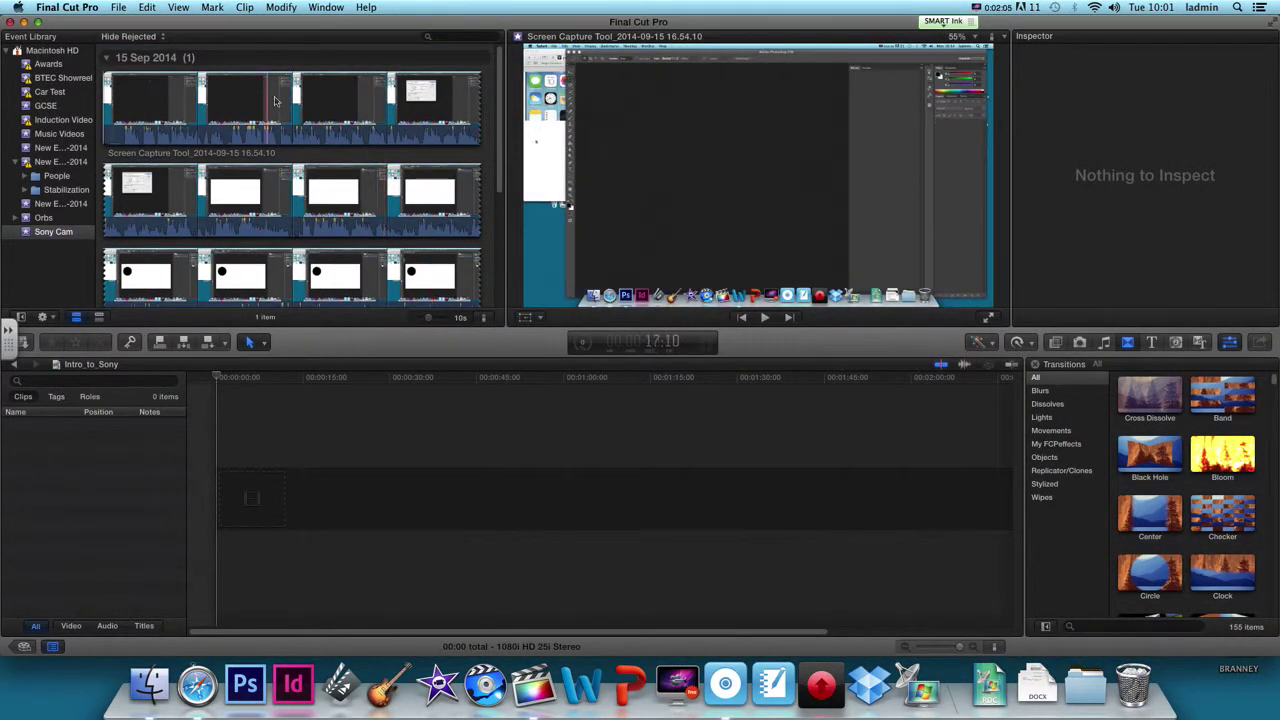
# - Skim the imported clip and set the event browser's filmstrip duration to 2m per thumbnail
pyautogui.scroll(-5, 280, 190)
pyautogui.scroll(5, 285, 190)
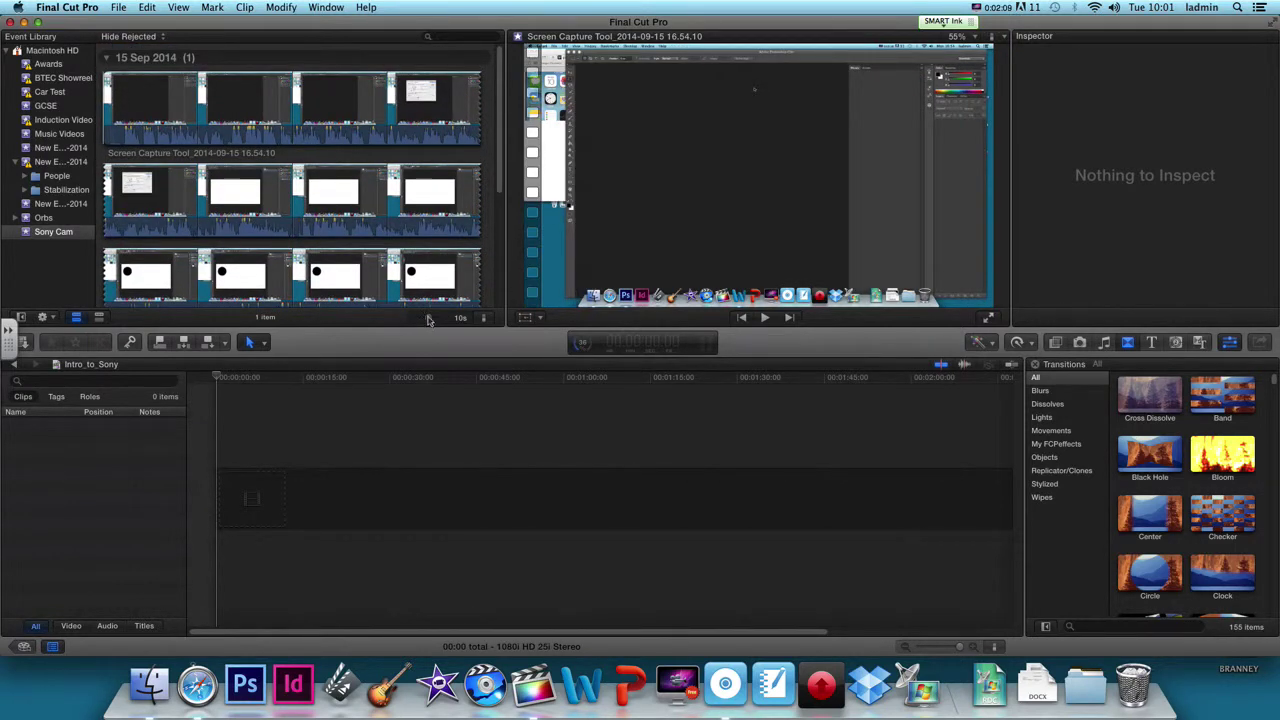
pyautogui.moveTo(427, 320); pyautogui.dragTo(436, 321)
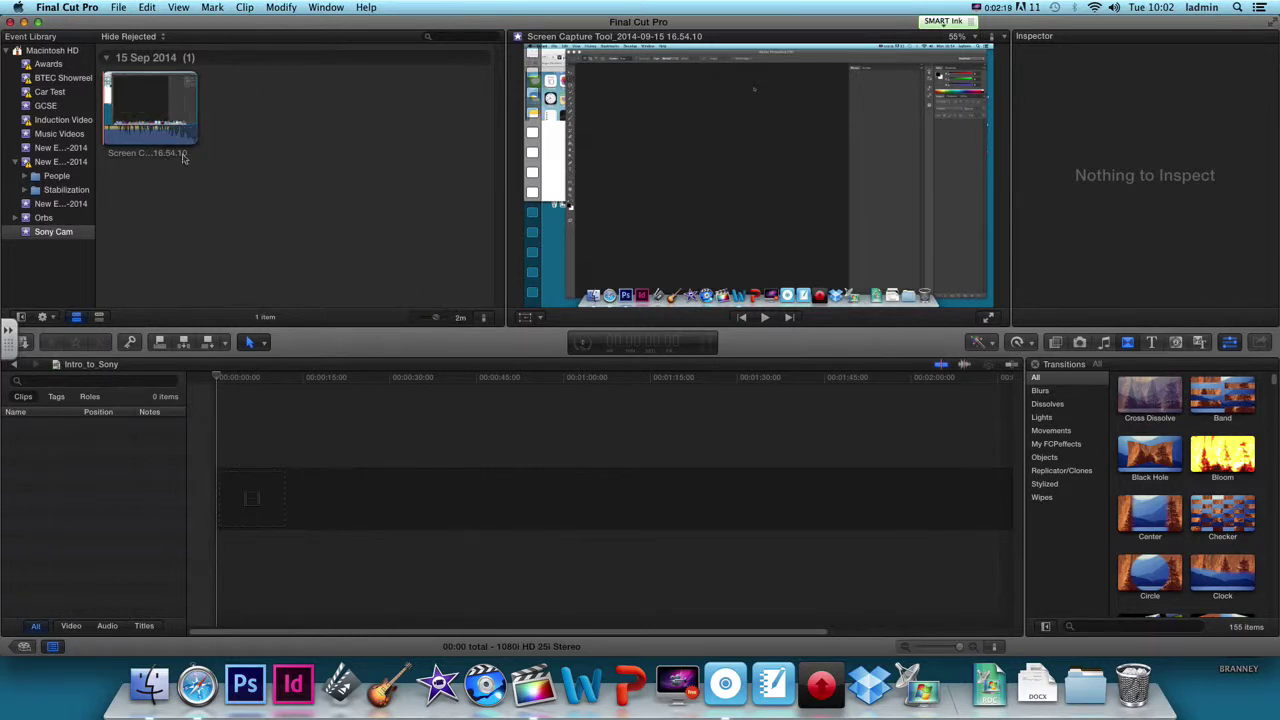
# - Add two ranges of the imported clip to the timeline in order: an early one of 54:25 and a later one of 38:12
pyautogui.click(125, 131)
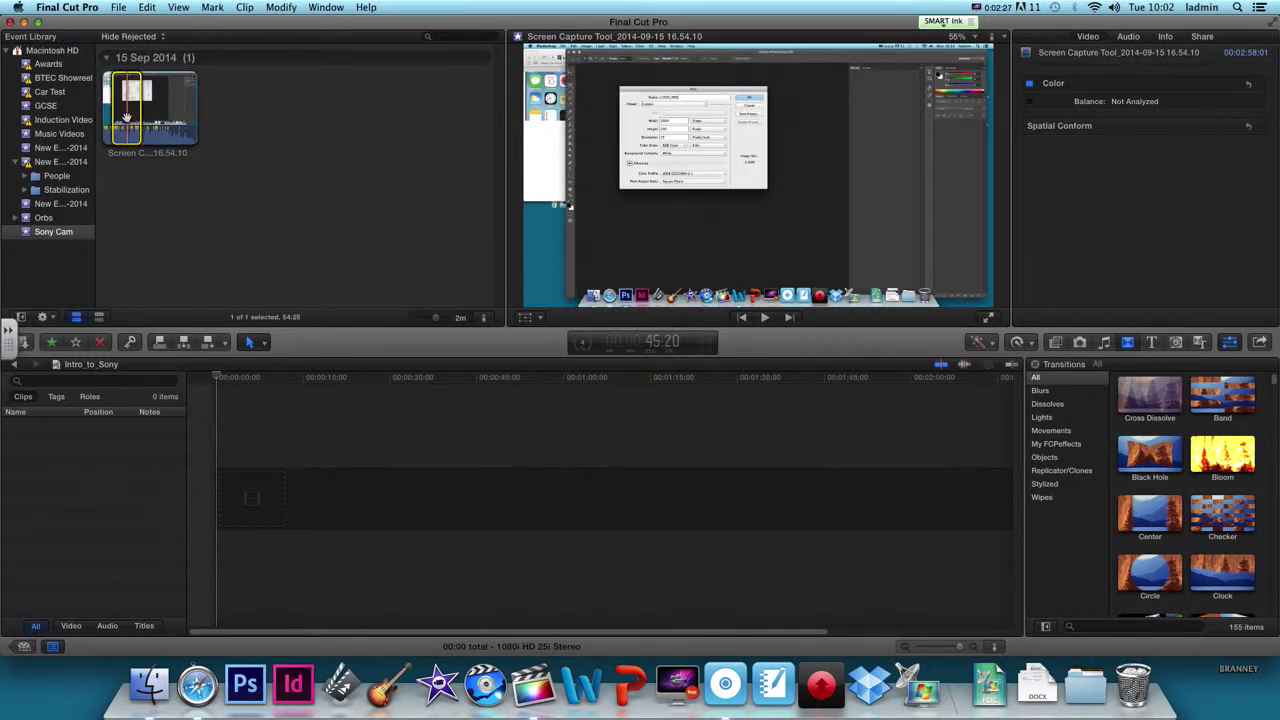
pyautogui.moveTo(126, 121); pyautogui.dragTo(231, 500)
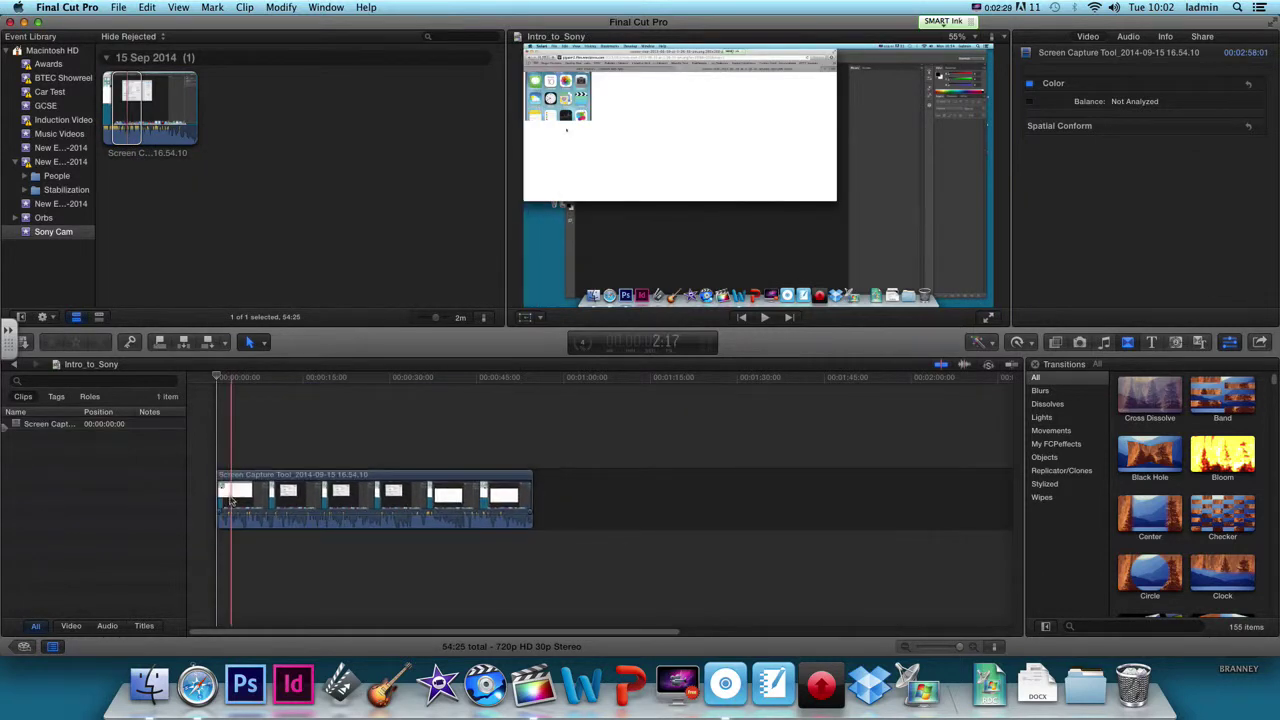
pyautogui.click(158, 128)
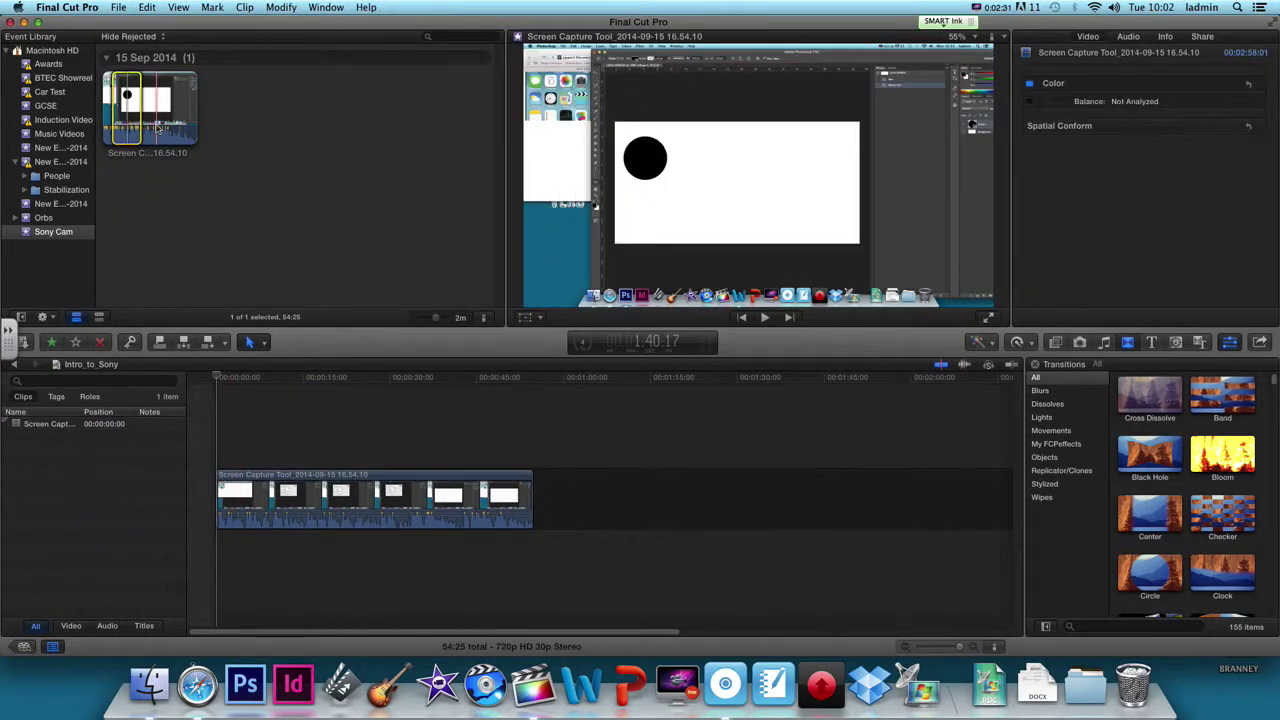
pyautogui.press('i')
pyautogui.press('o')
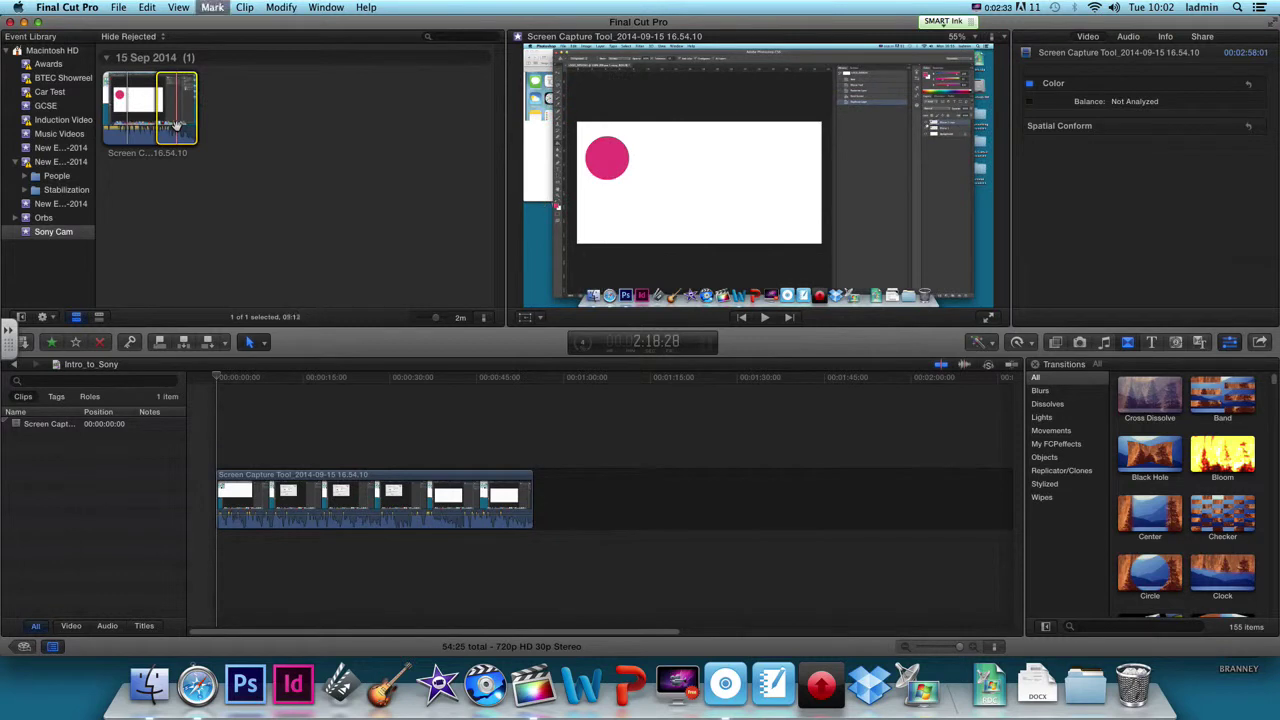
pyautogui.moveTo(166, 120); pyautogui.dragTo(549, 500)
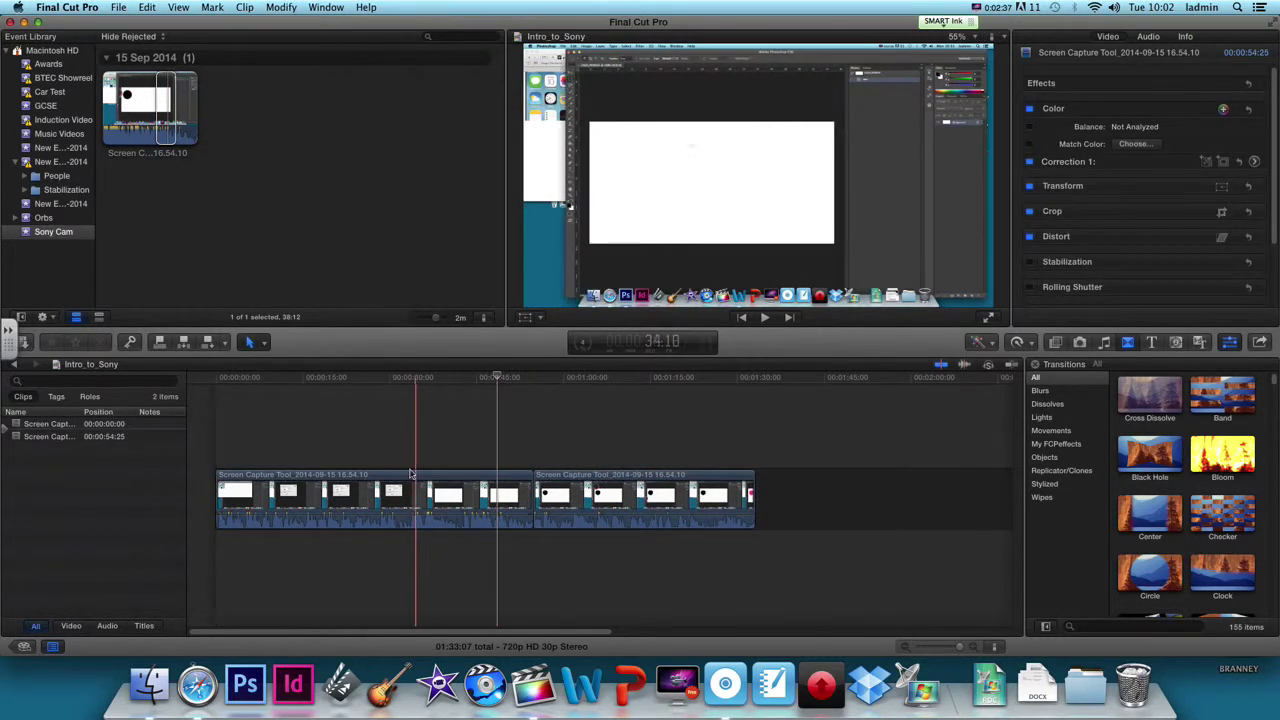
# - Trim the end of the first timeline clip so that it lasts 37:15
pyautogui.click(405, 480)
pyautogui.moveTo(530, 490)
pyautogui.mouseDown()
pyautogui.moveTo(445, 486)
pyautogui.moveTo(506, 483)
pyautogui.mouseUp()
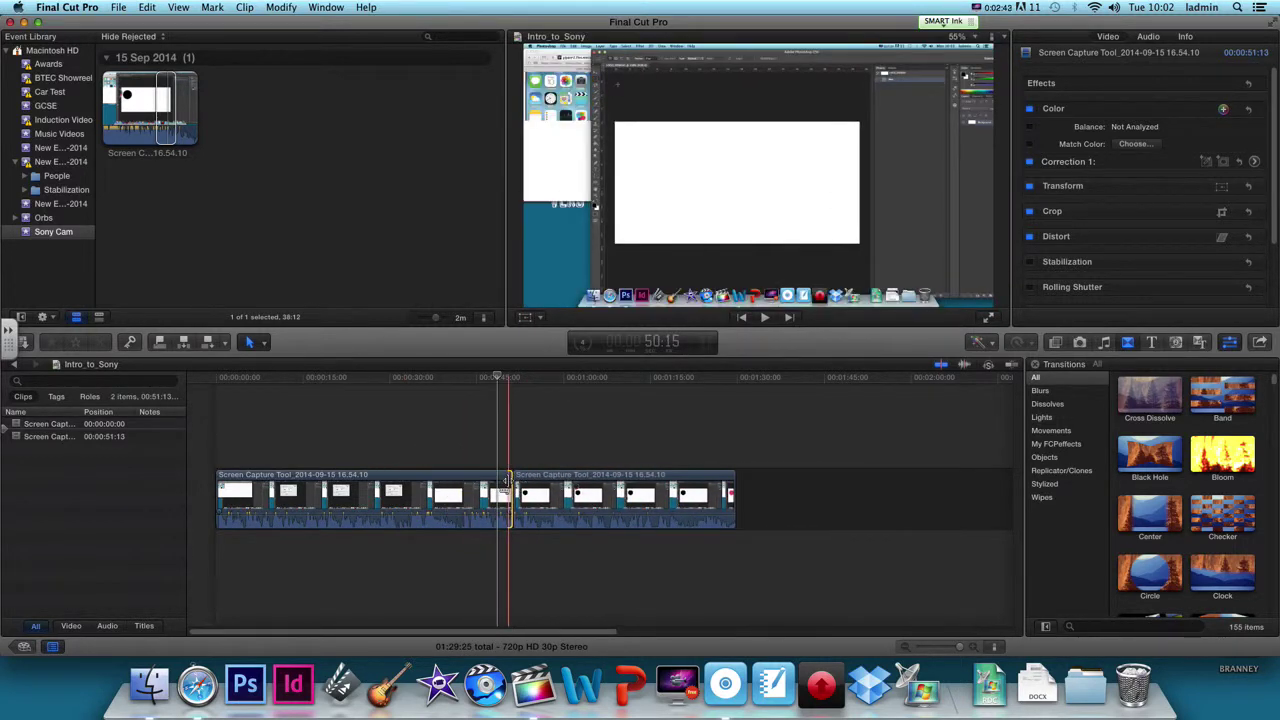
pyautogui.moveTo(509, 484); pyautogui.dragTo(431, 490)
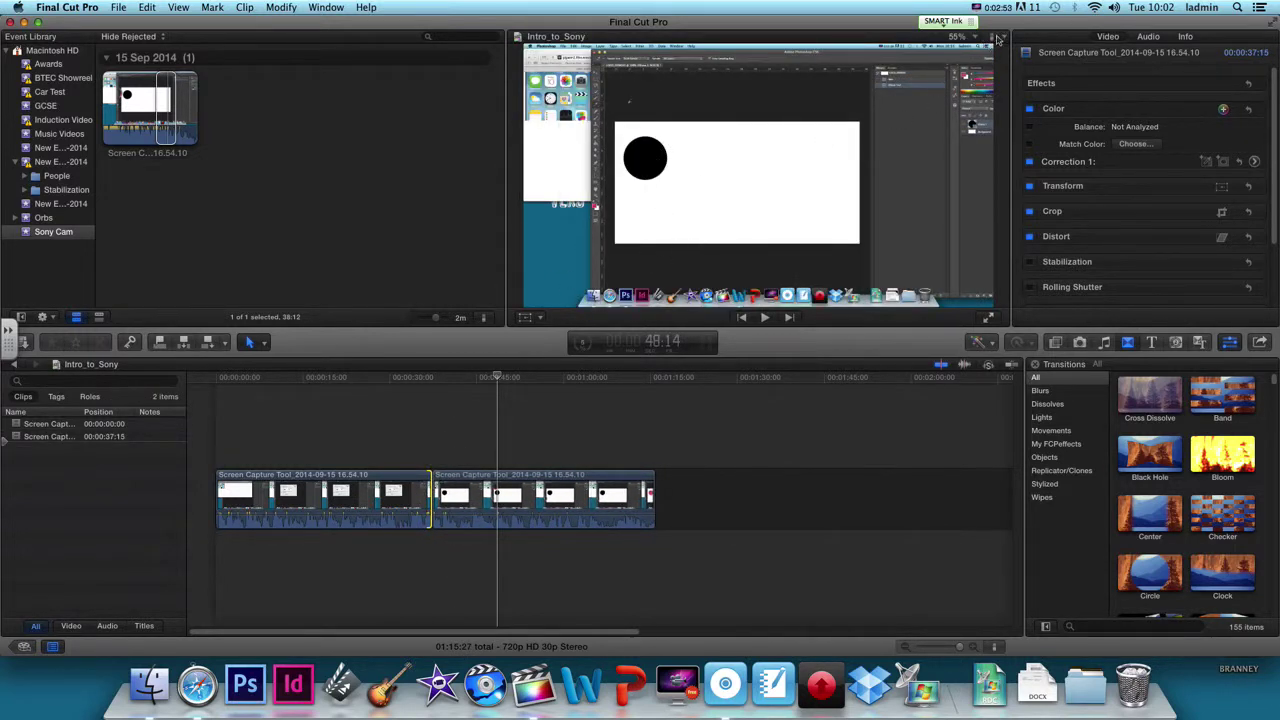
pyautogui.click(1001, 38)
pyautogui.click(1002, 38)
pyautogui.click(986, 38)
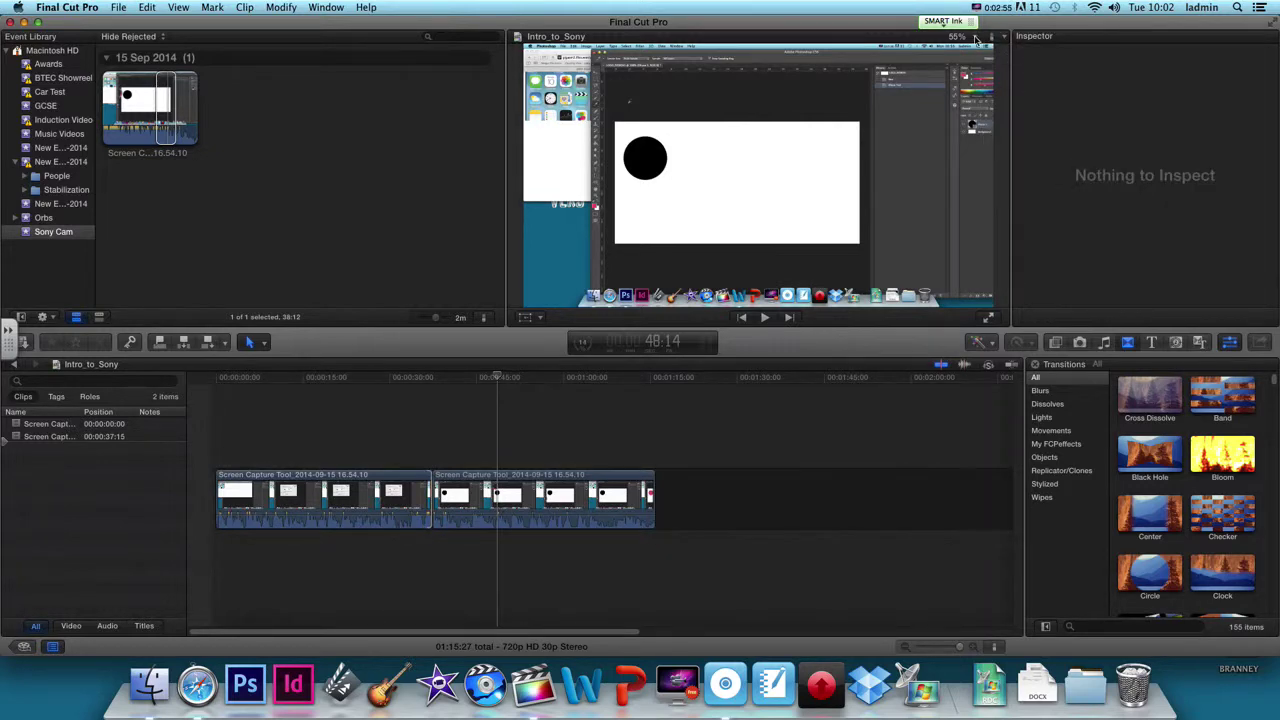
pyautogui.click(976, 38)
pyautogui.click(976, 38)
# - Shorten the end of the first timeline clip to 35:12 and move the playhead to 30:24
pyautogui.click(431, 490)
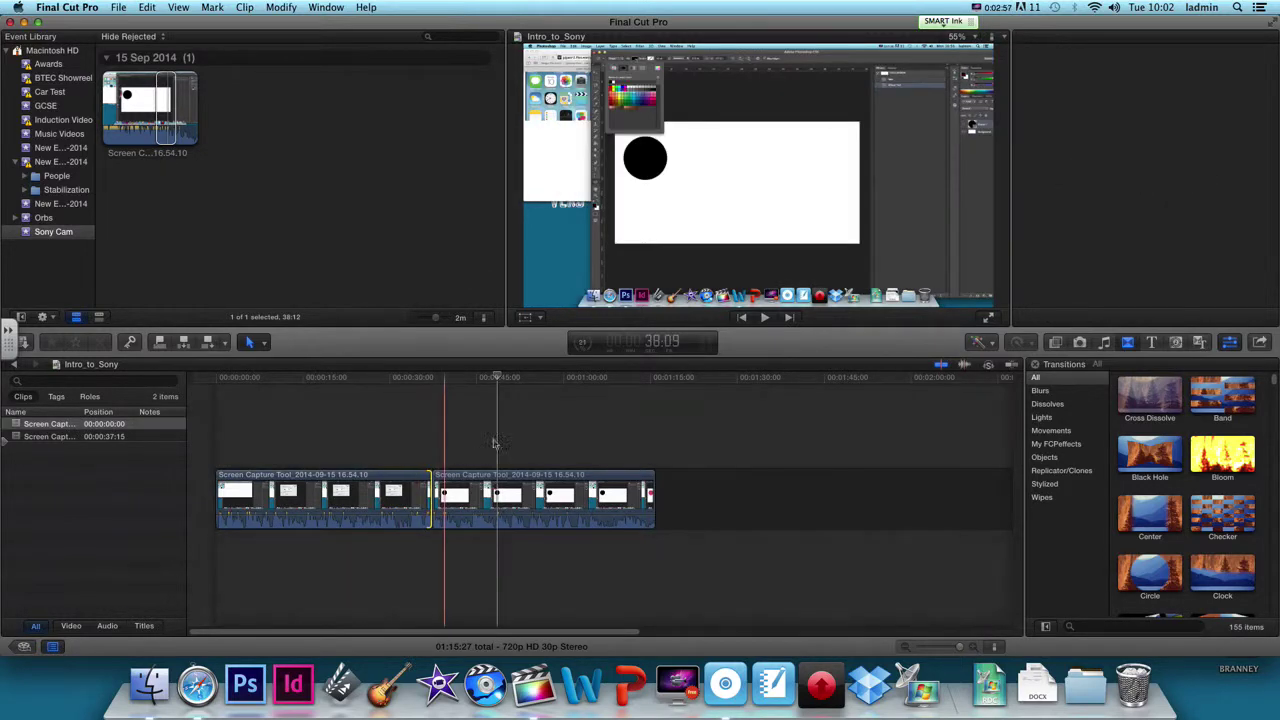
pyautogui.moveTo(437, 491)
pyautogui.mouseDown()
pyautogui.moveTo(373, 490)
pyautogui.moveTo(430, 490)
pyautogui.moveTo(377, 490)
pyautogui.moveTo(418, 490)
pyautogui.mouseUp()
pyautogui.click(330, 400)
pyautogui.click(303, 400)
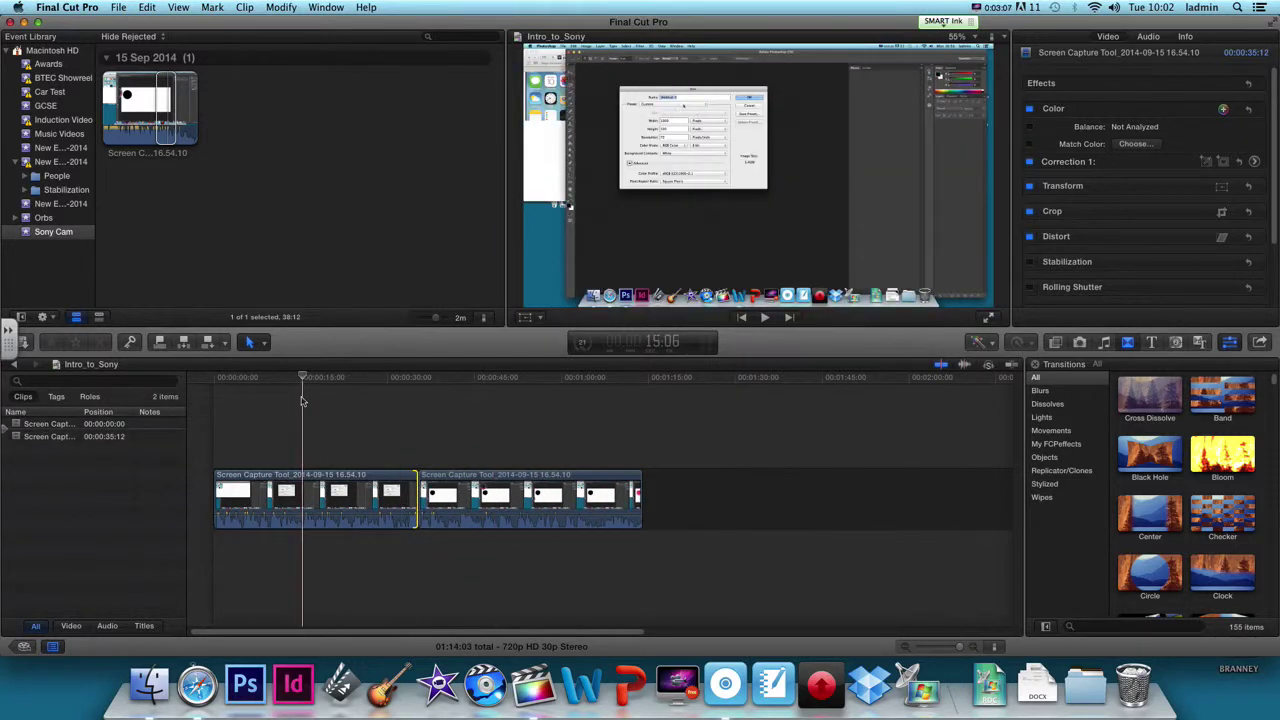
pyautogui.moveTo(303, 378); pyautogui.dragTo(392, 410)
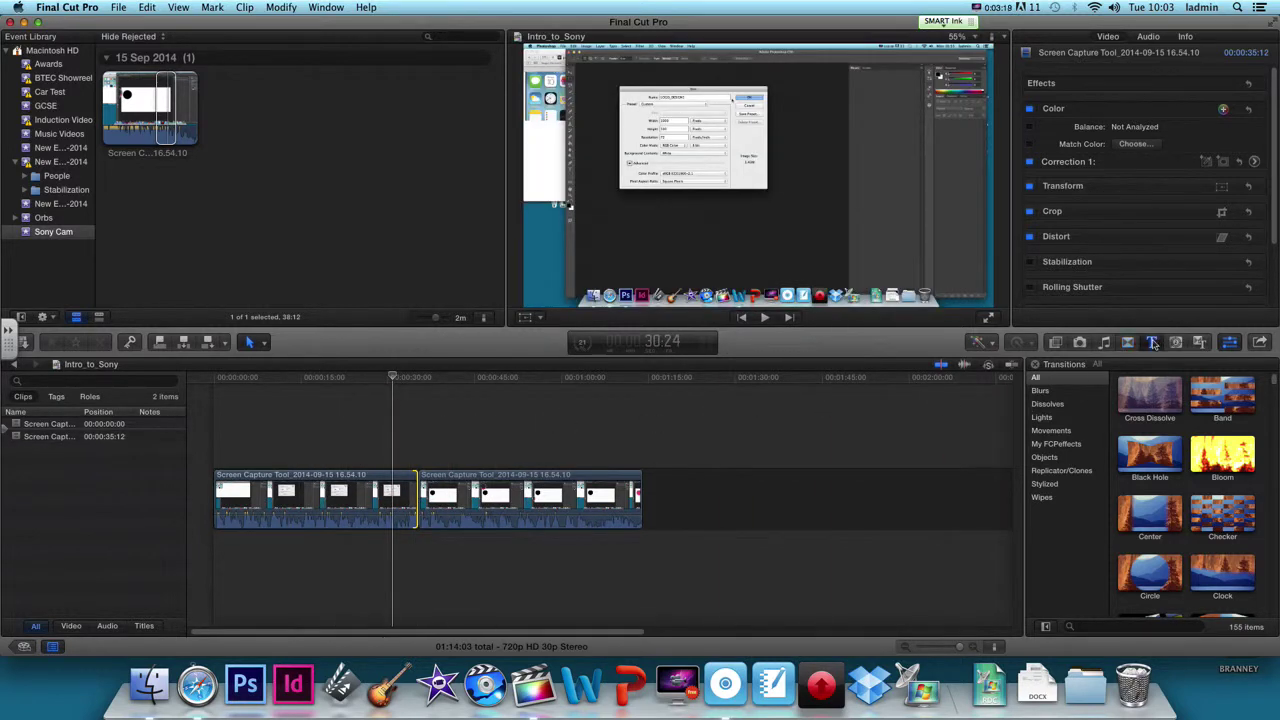
# - Insert a Basic Title before the first timeline clip and set its text to "Introduction to" and "Sony Camera" on two lines
pyautogui.click(1150, 343)
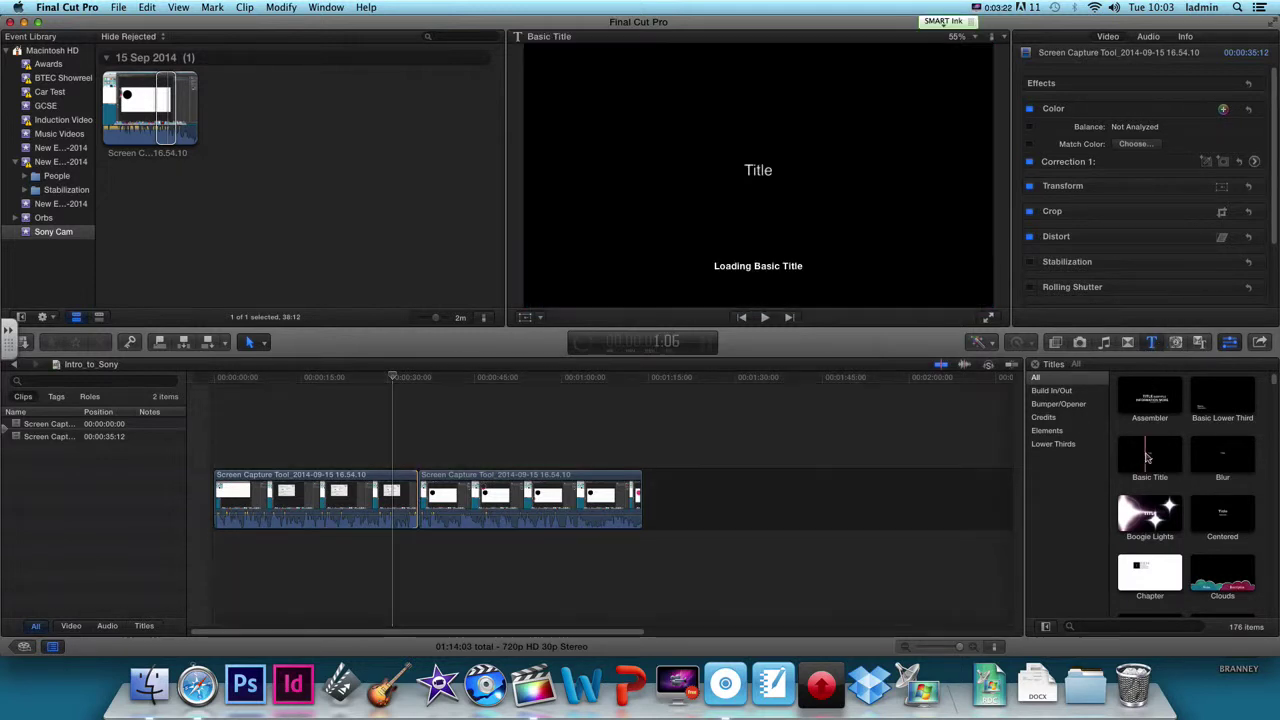
pyautogui.moveTo(1140, 458); pyautogui.dragTo(250, 483)
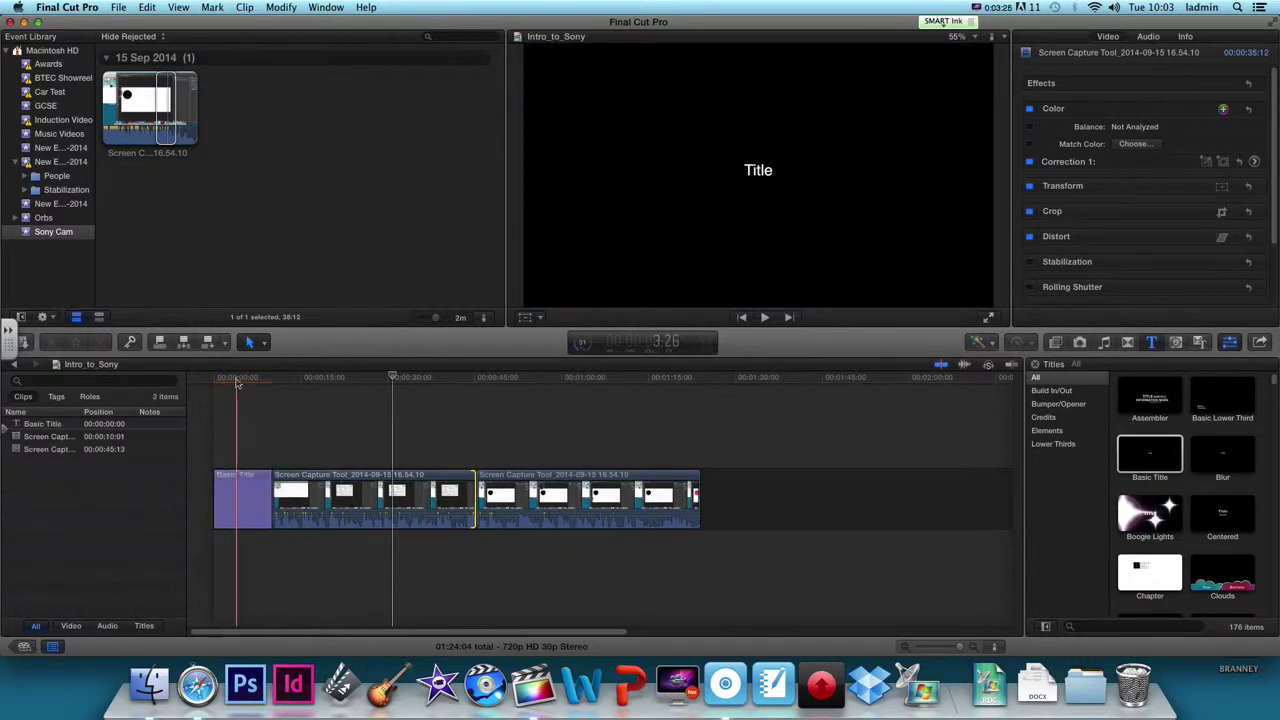
pyautogui.click(237, 378)
pyautogui.doubleClick(759, 171)
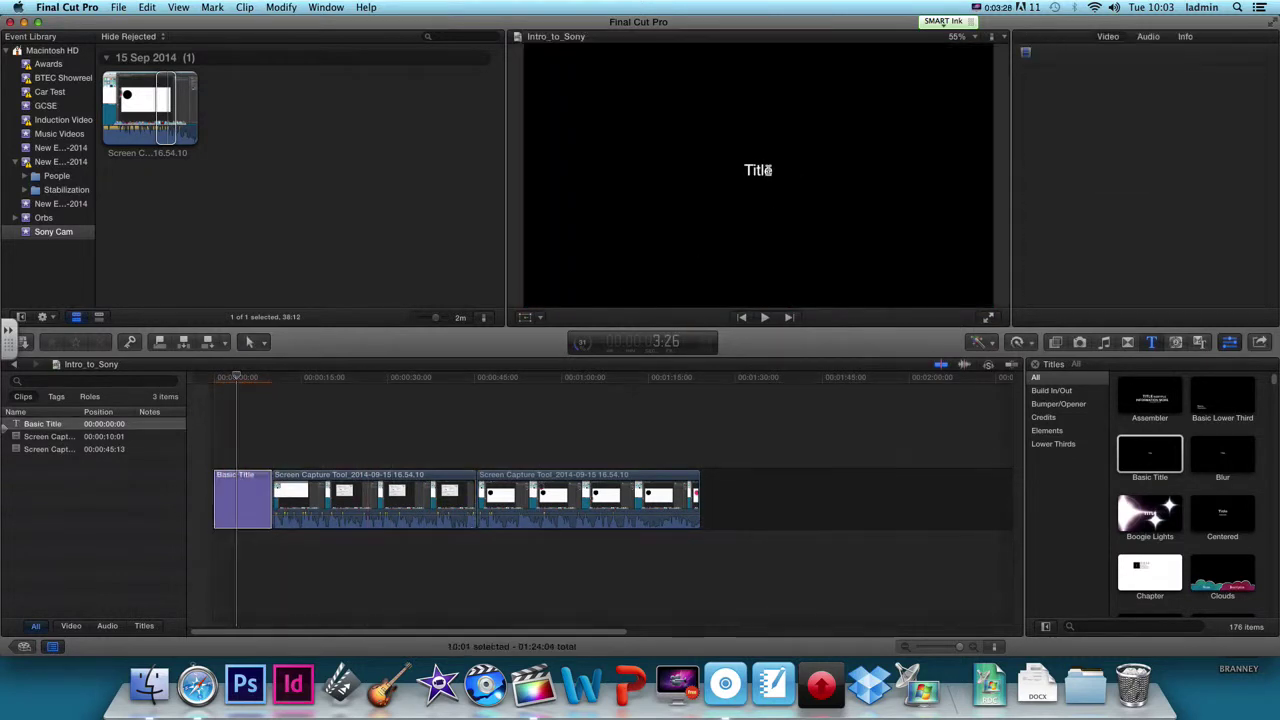
pyautogui.write('Intro')
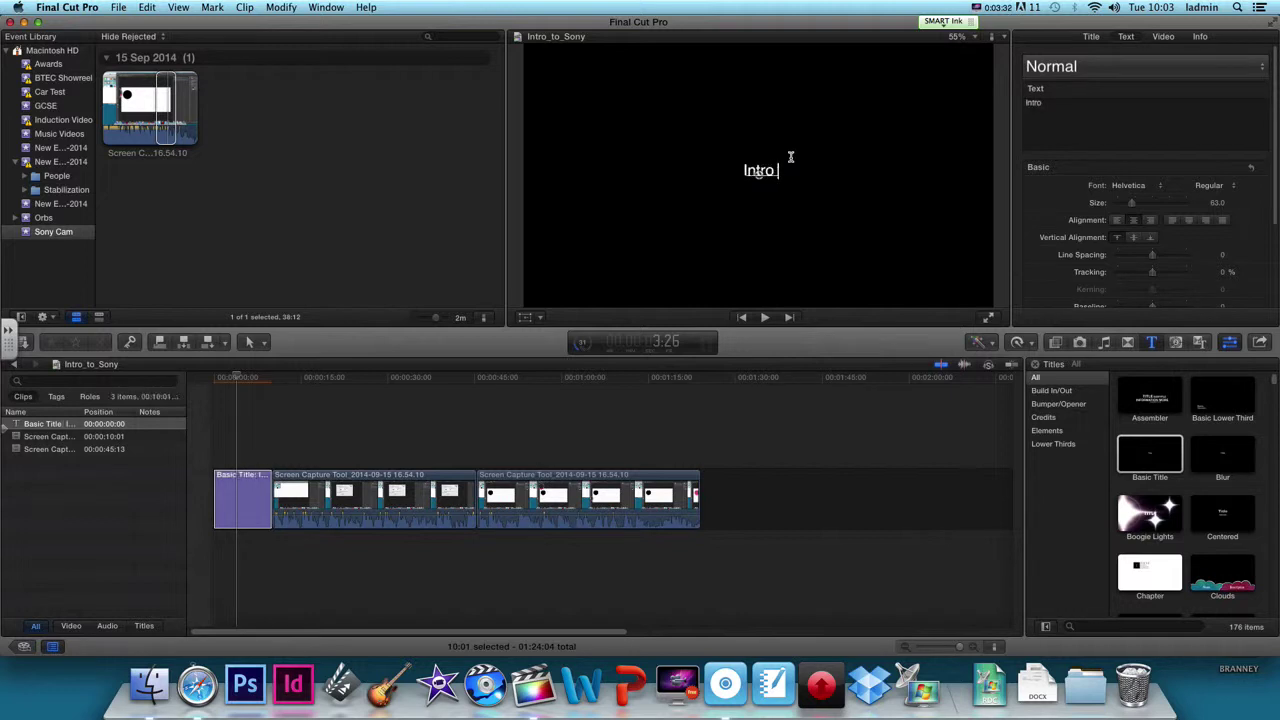
pyautogui.press('BackSpace')
pyautogui.write('duction to')
pyautogui.press('Return')
pyautogui.write('Sony Camera')
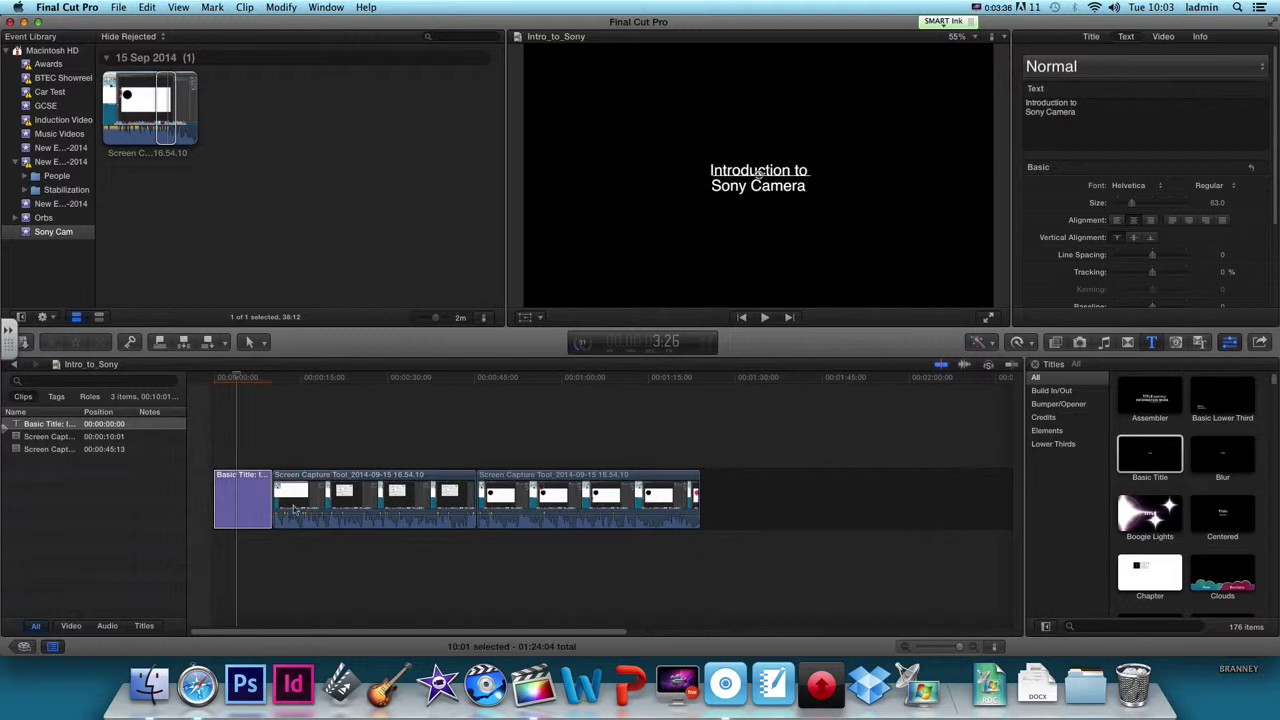
# - Add a Cross Dissolve transition at the cut between the two screen-capture clips in the timeline
pyautogui.click(236, 382)
pyautogui.moveTo(272, 382); pyautogui.dragTo(674, 406)
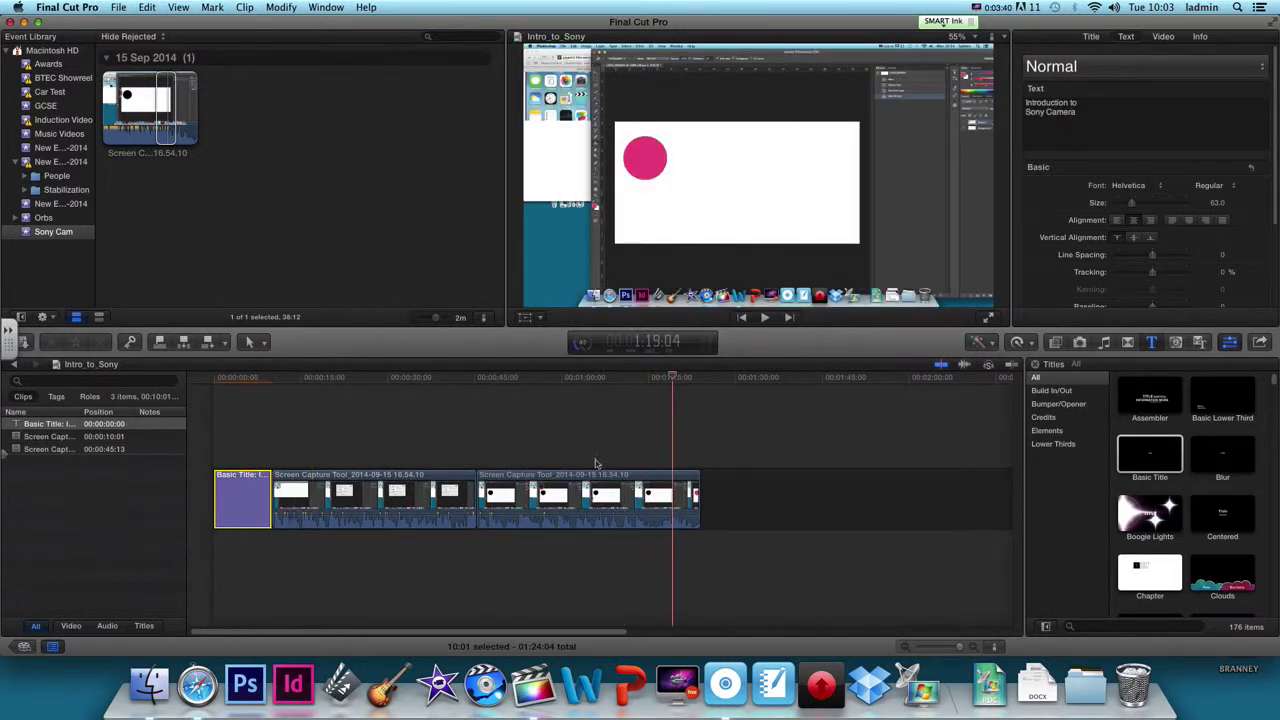
pyautogui.moveTo(468, 382); pyautogui.dragTo(516, 383)
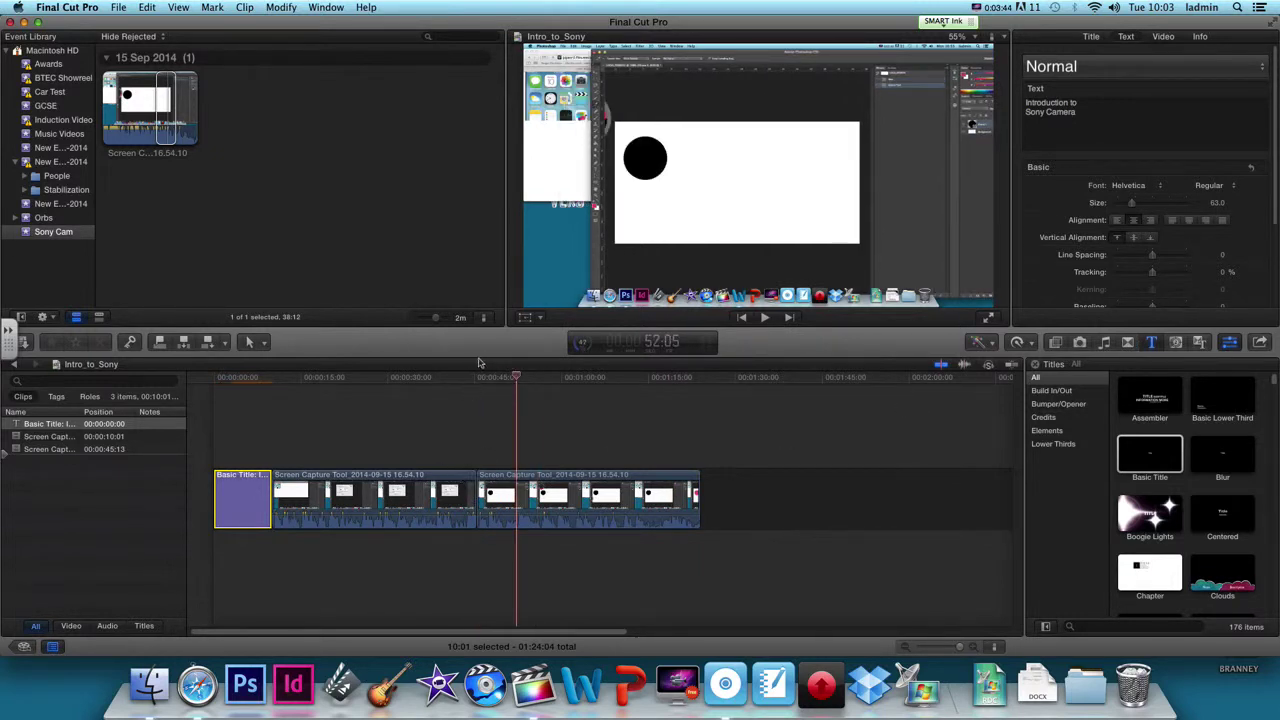
pyautogui.moveTo(467, 378); pyautogui.dragTo(457, 379)
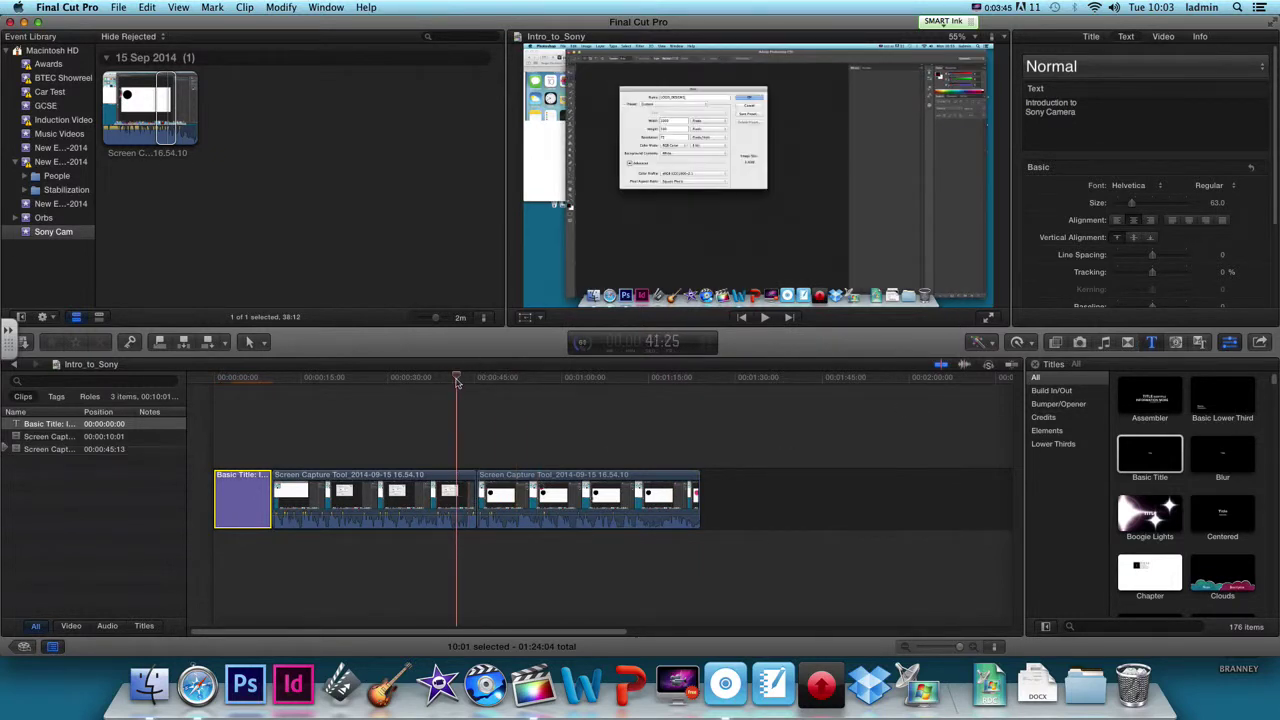
pyautogui.click(1127, 346)
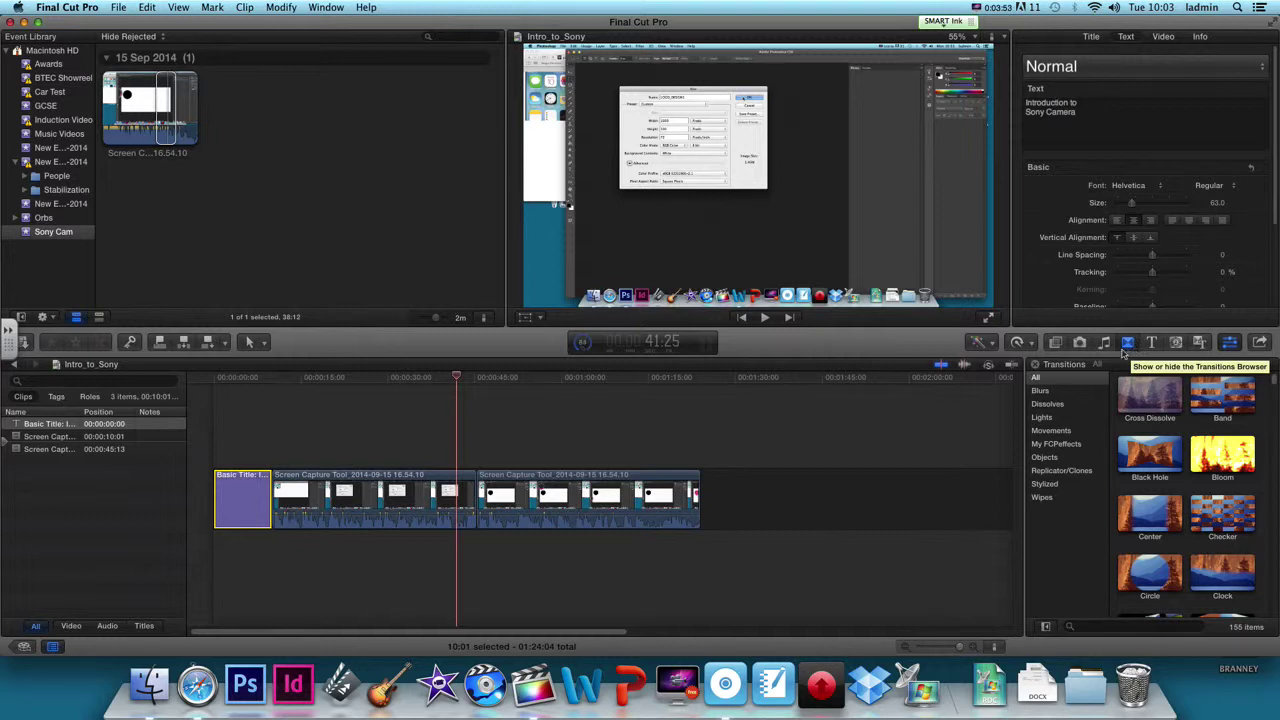
pyautogui.moveTo(1150, 398)
pyautogui.mouseDown()
pyautogui.moveTo(553, 458)
pyautogui.moveTo(482, 468)
pyautogui.moveTo(478, 490)
pyautogui.mouseUp()
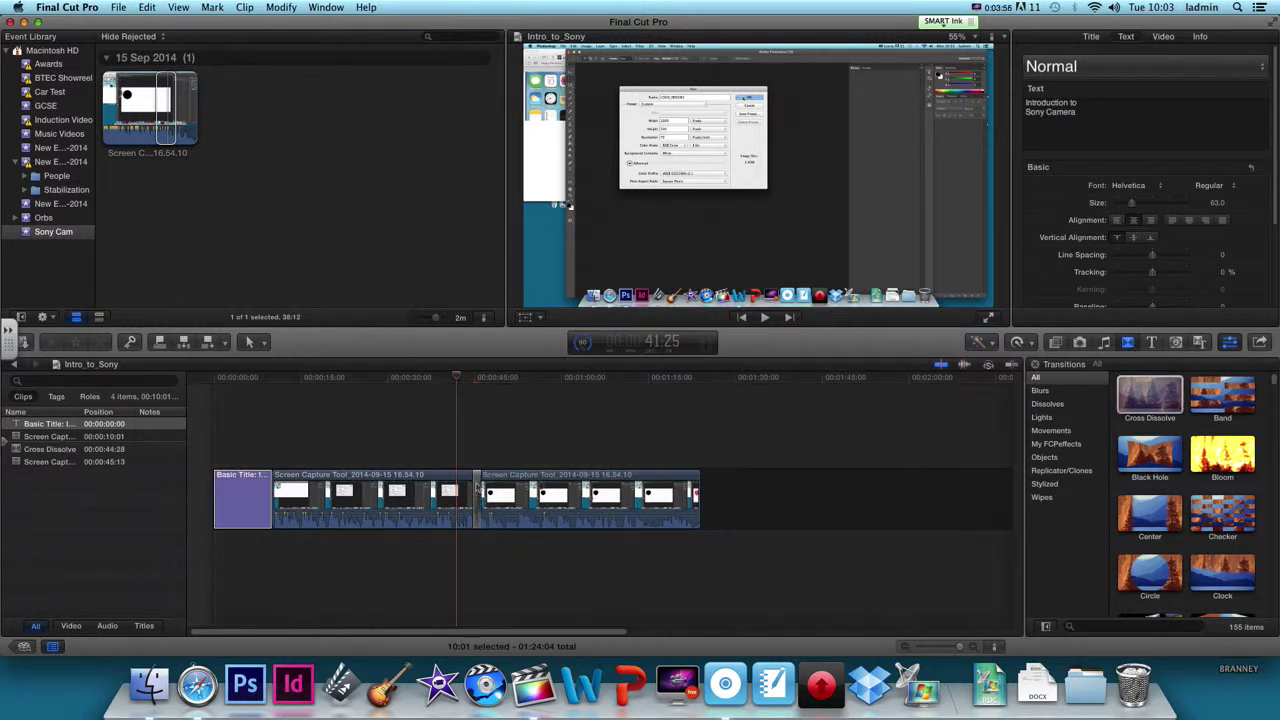
# - Play the timeline across the Cross Dissolve, mute the system sound, and replay the transition
pyautogui.press('space')
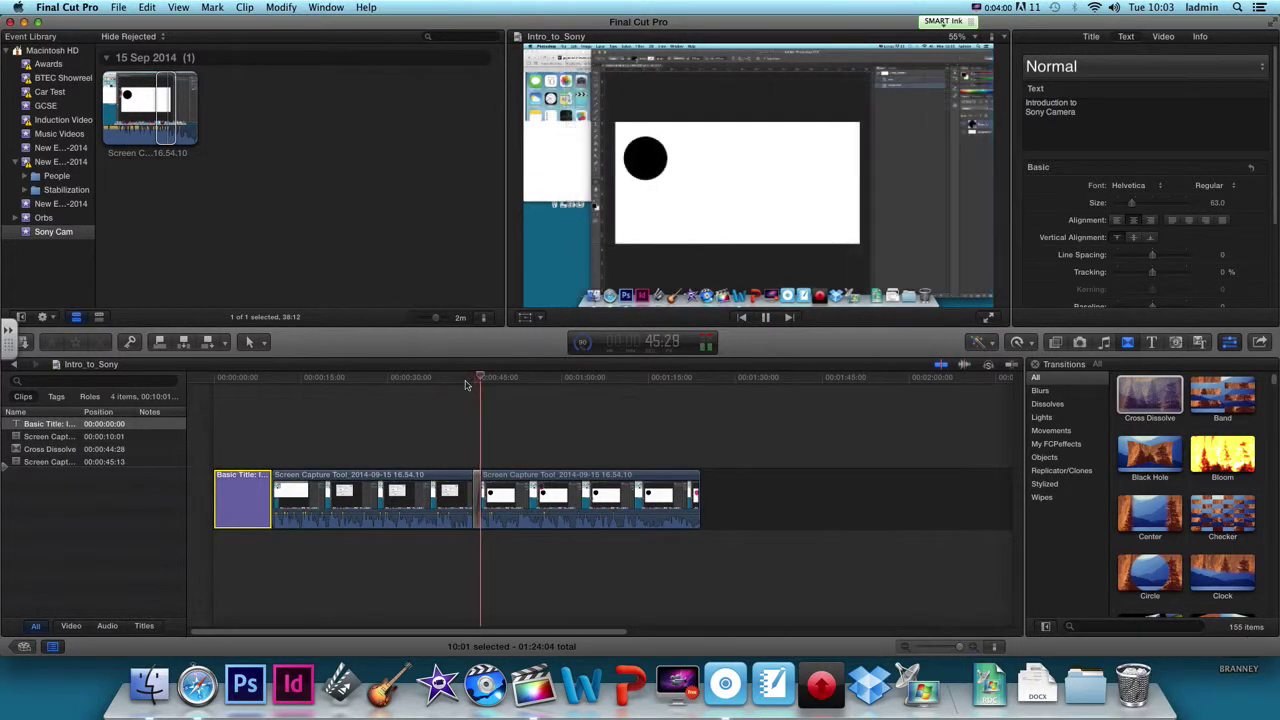
pyautogui.press('space')
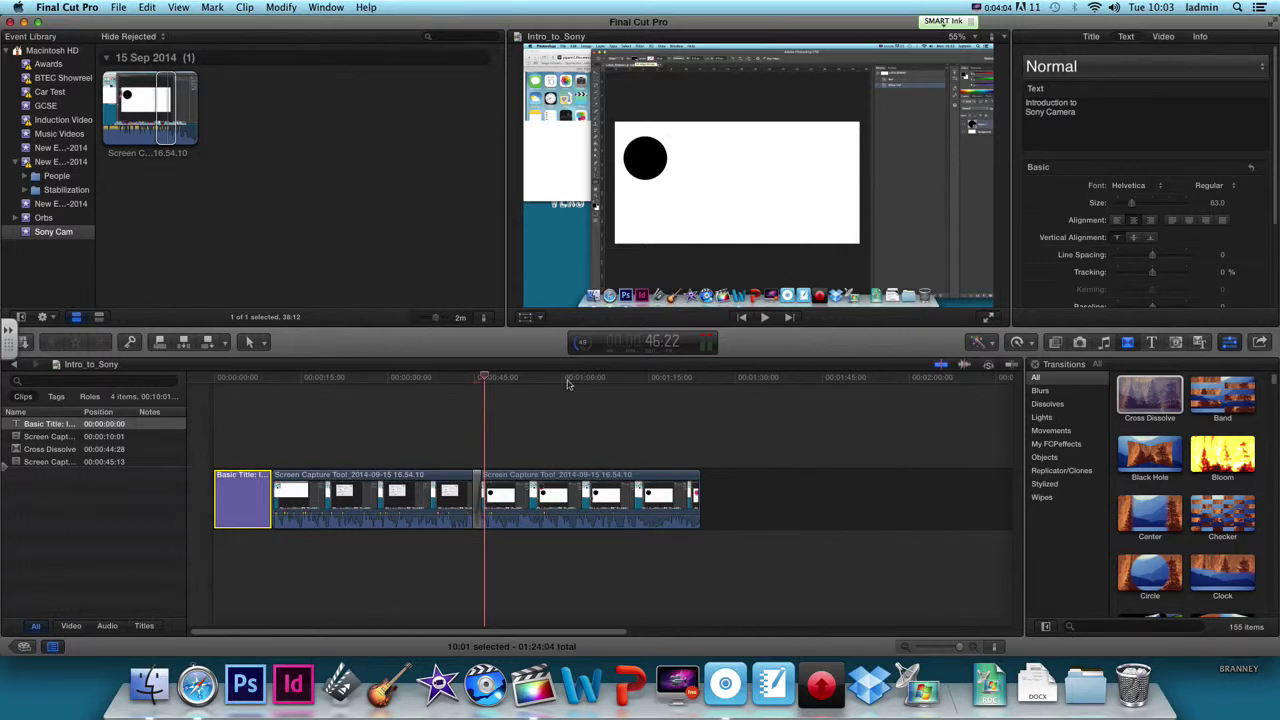
pyautogui.press('XF86AudioMute')
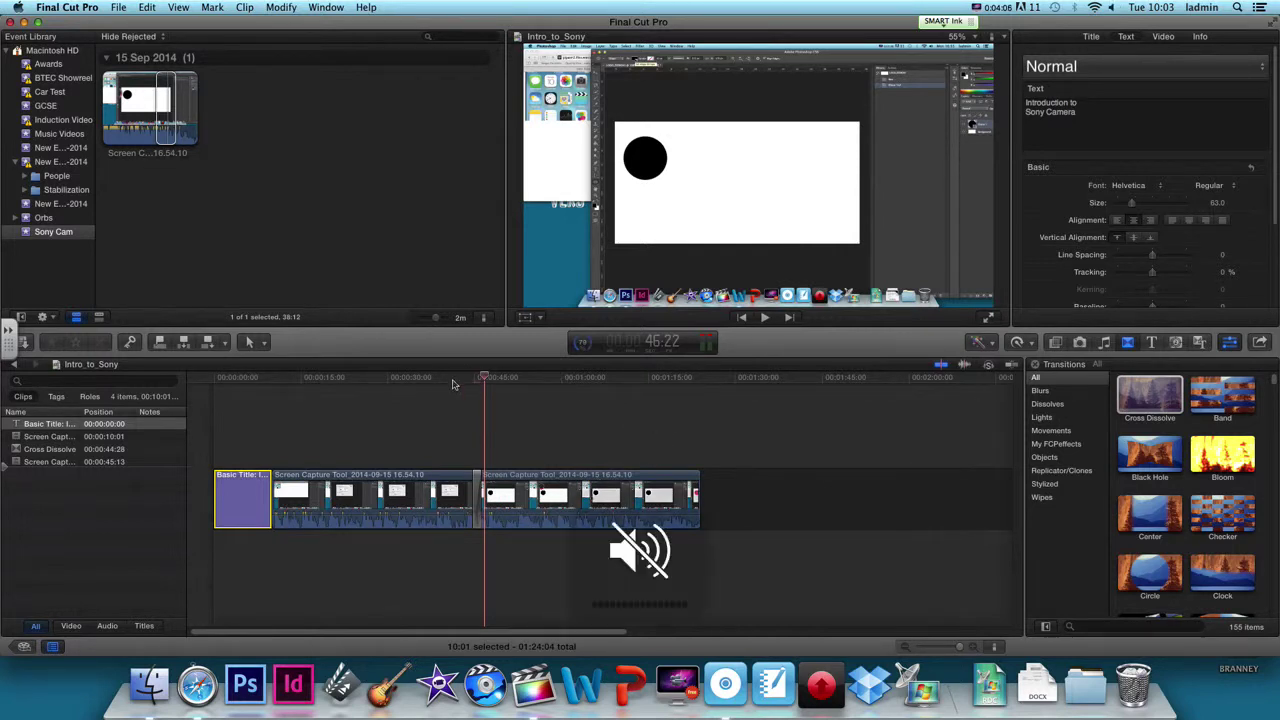
pyautogui.click(466, 380)
pyautogui.press('space')
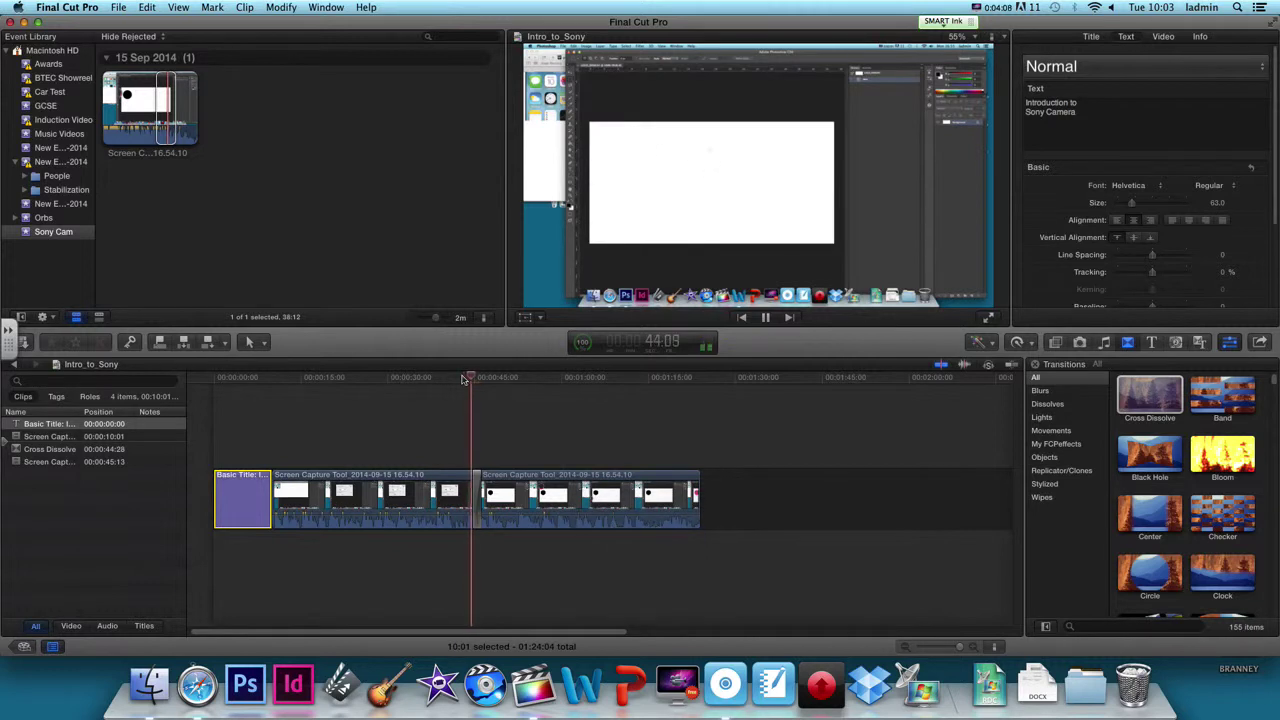
pyautogui.press('space')
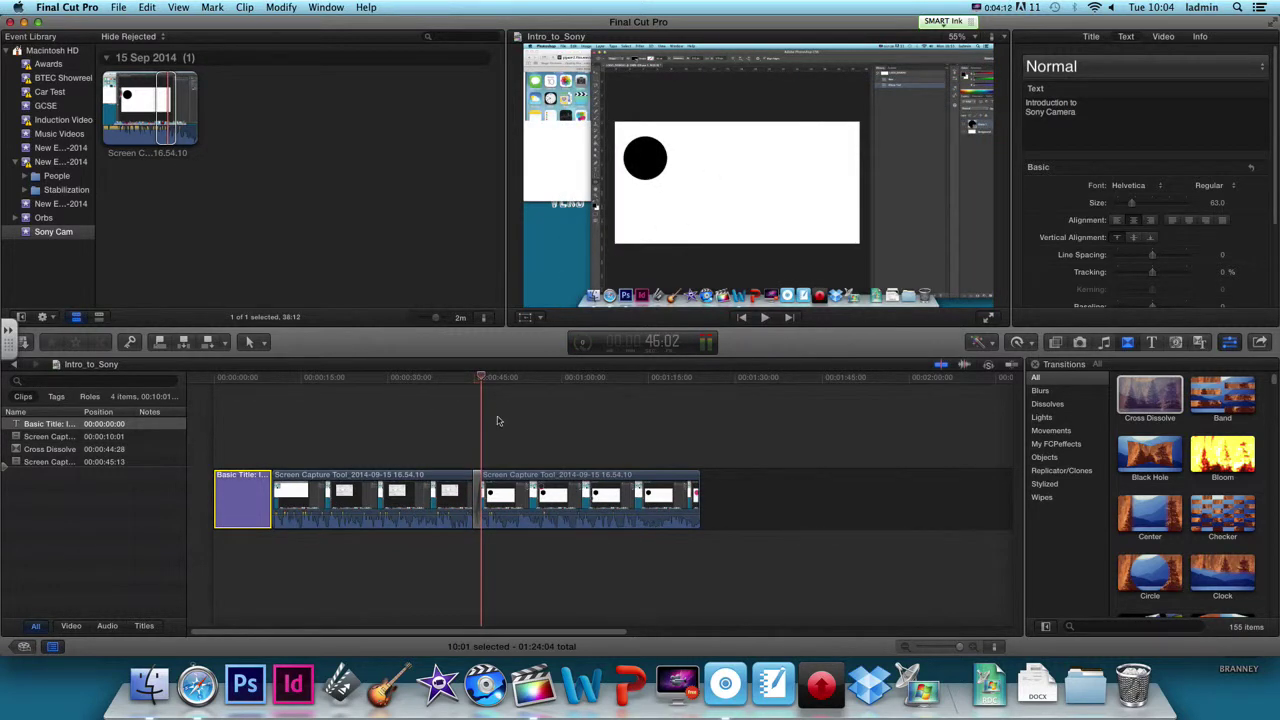
# - Show the available titles and review the assembled timeline from the opening title into the second screen-capture clip
pyautogui.click(1145, 342)
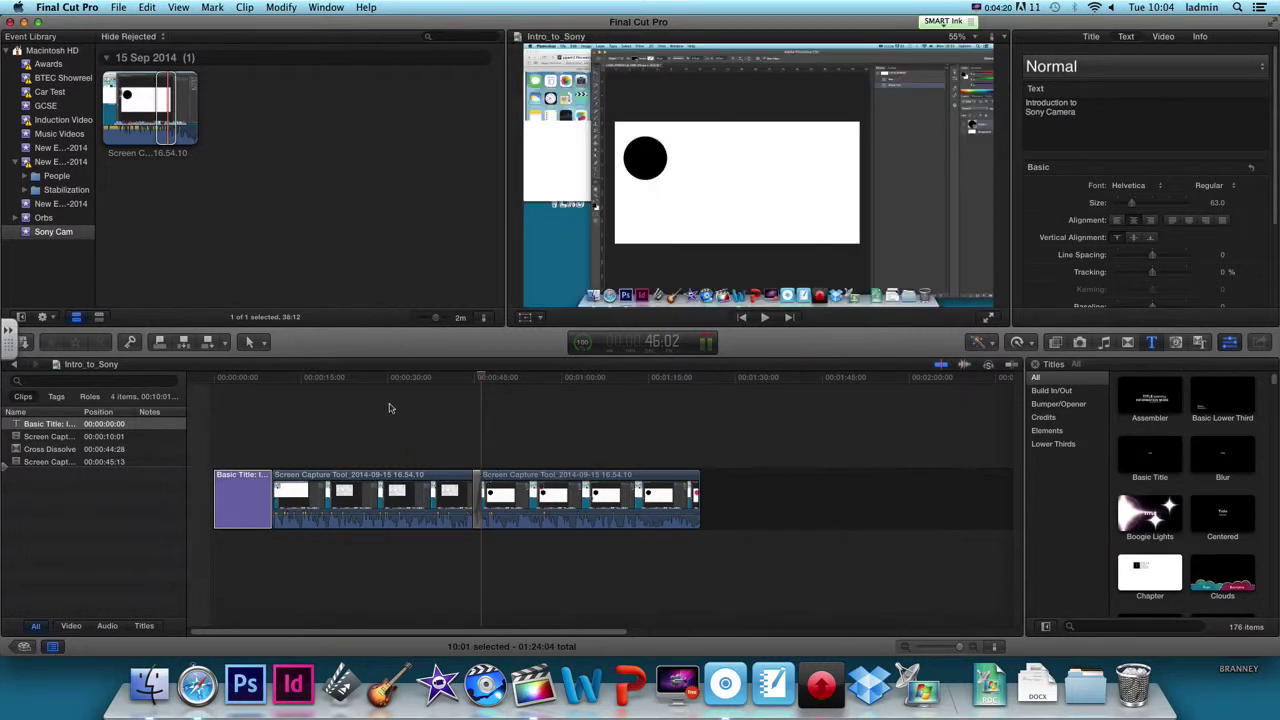
pyautogui.click(140, 113)
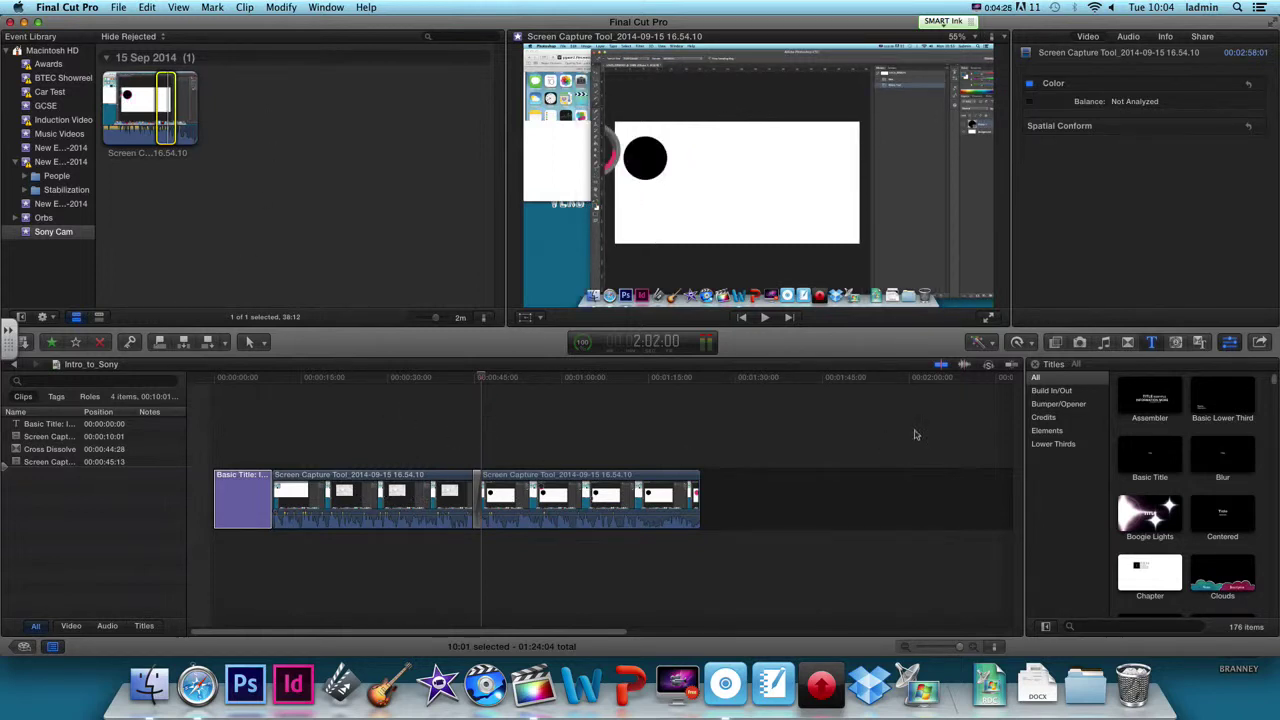
pyautogui.click(226, 384)
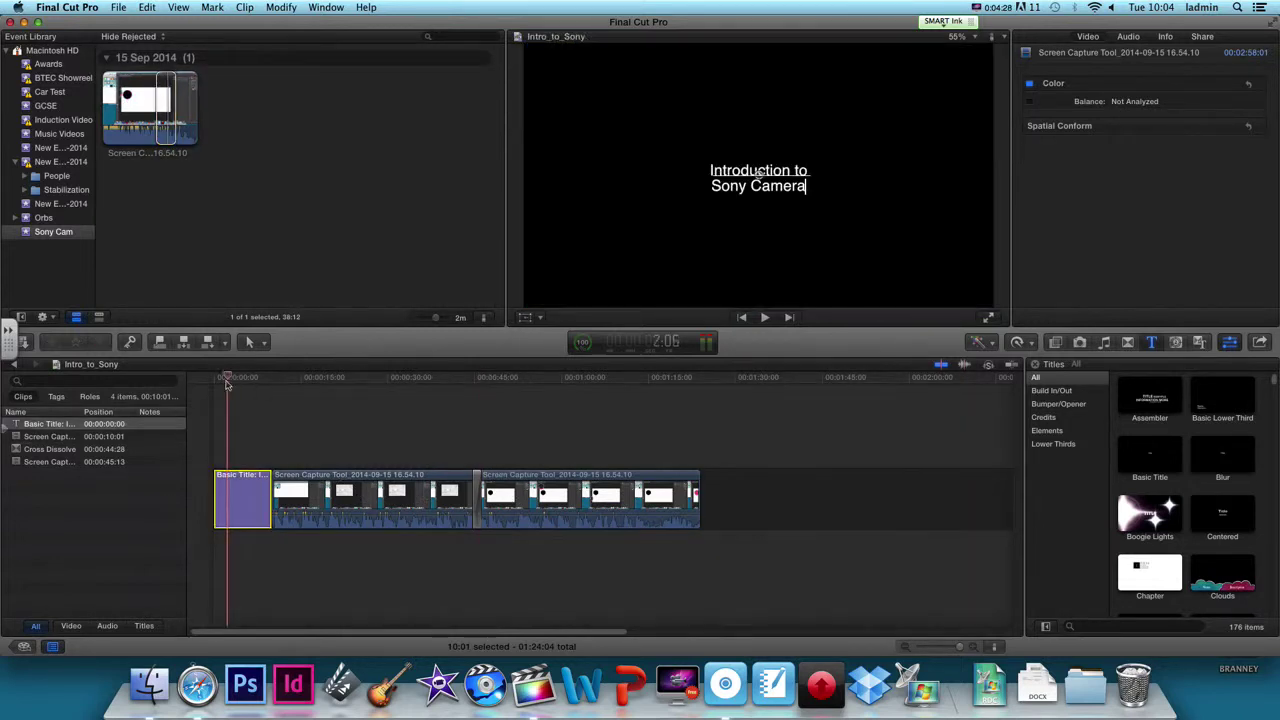
pyautogui.moveTo(226, 384); pyautogui.dragTo(210, 380)
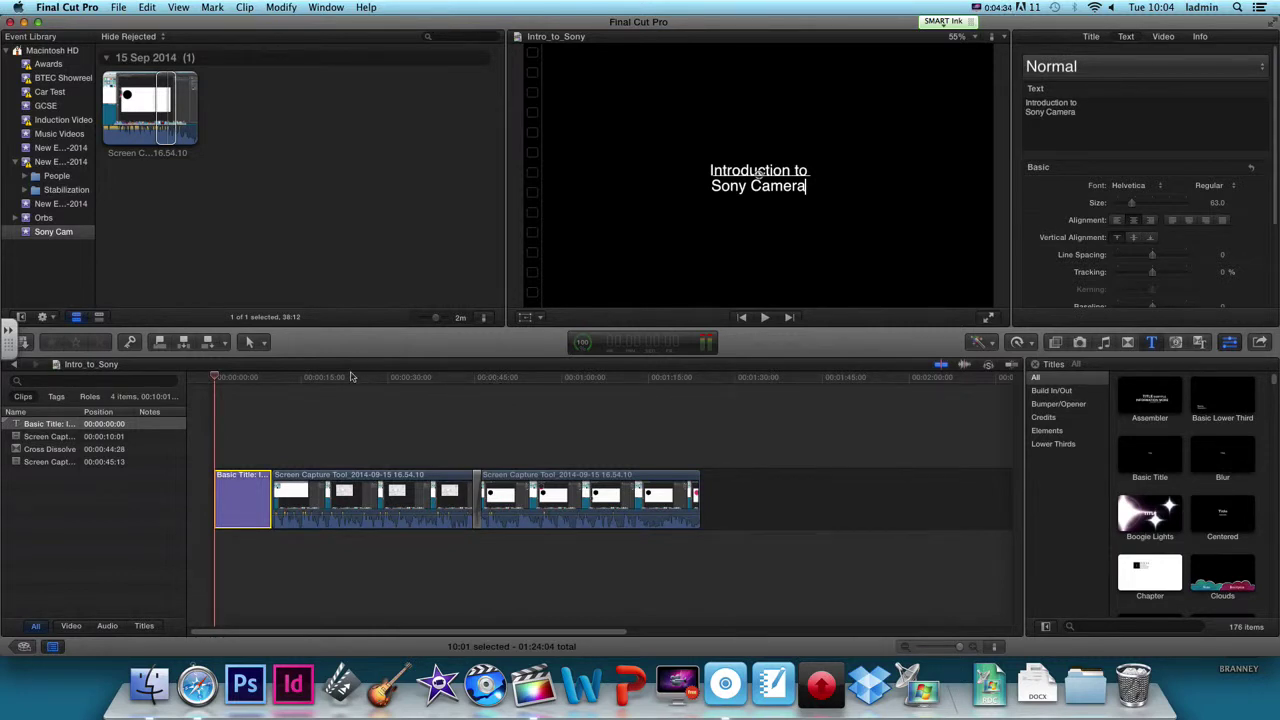
pyautogui.moveTo(216, 382); pyautogui.dragTo(322, 382)
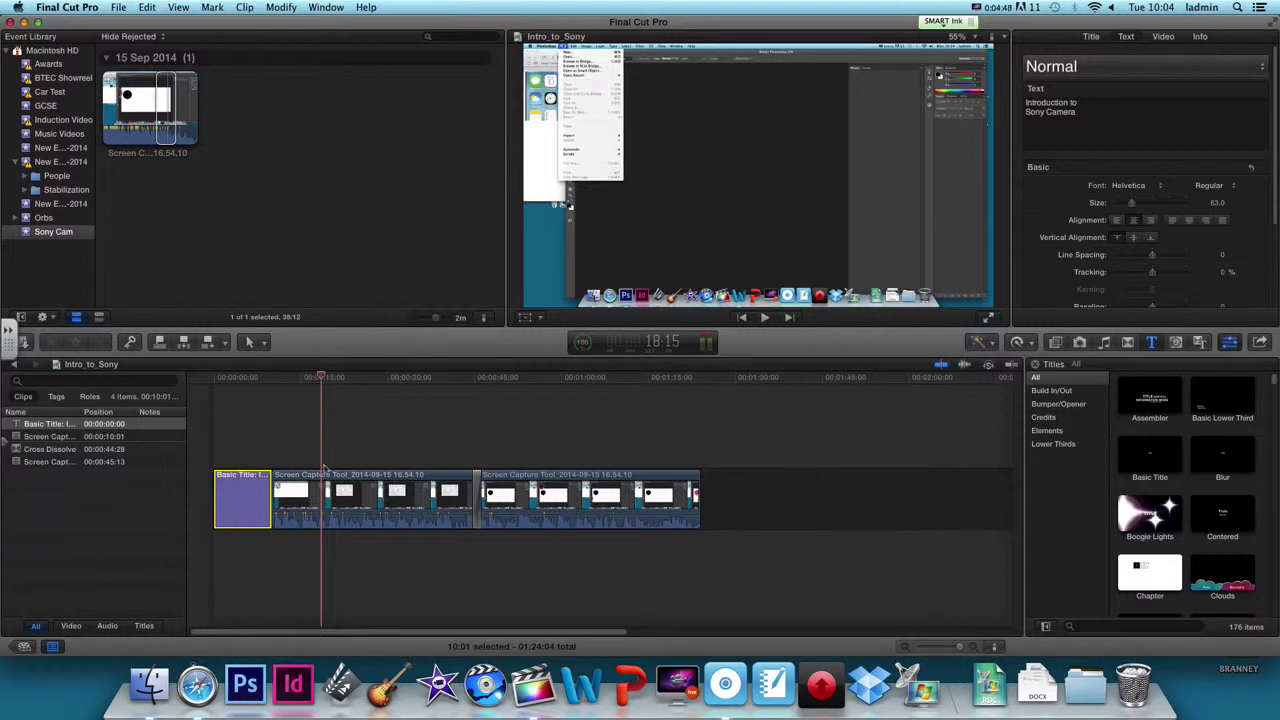
pyautogui.moveTo(316, 385); pyautogui.dragTo(588, 387)
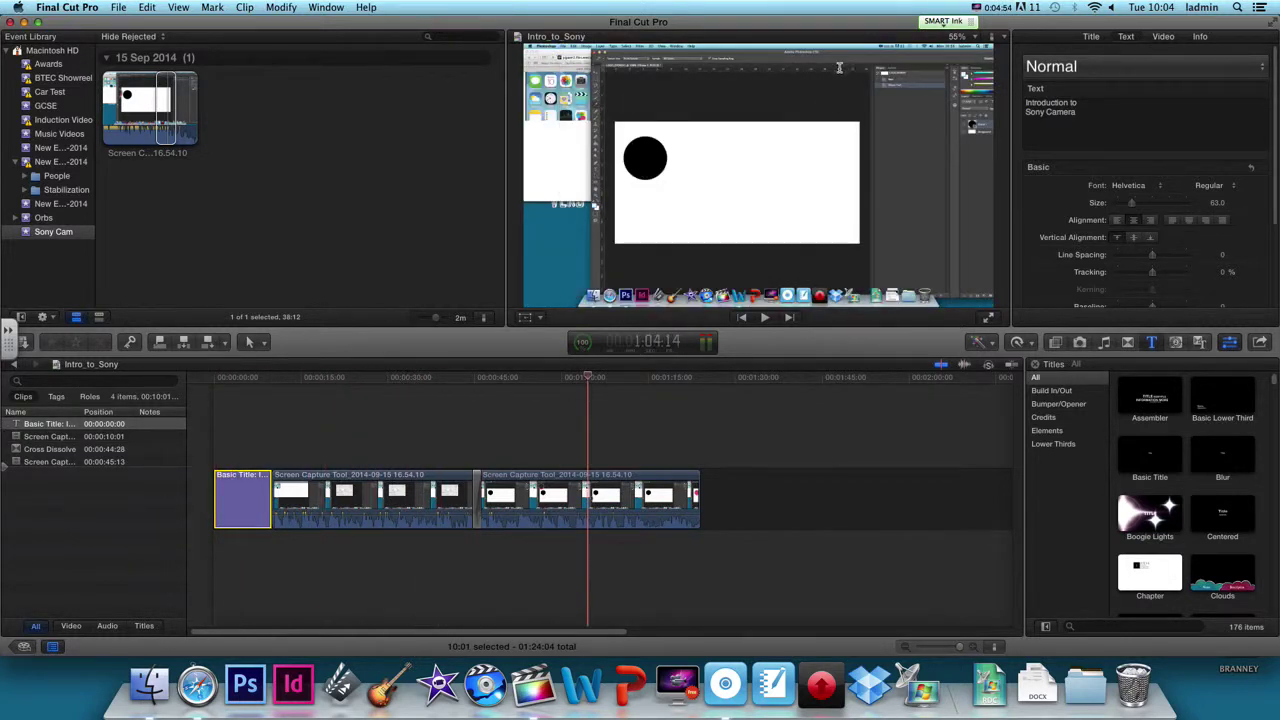